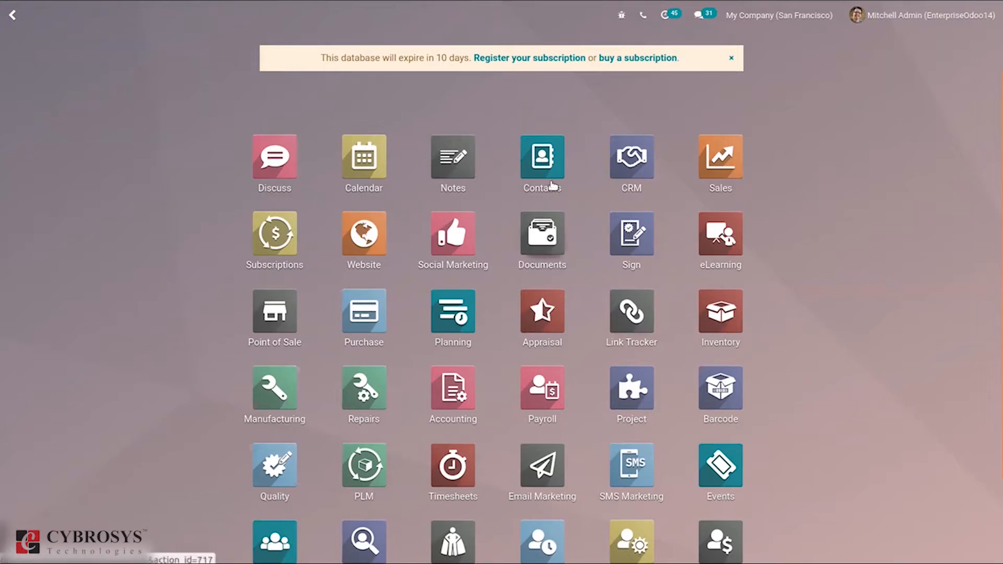
Step: Open the Contacts app, apply the Subcontractors filter to the contacts and remove it again
click(549, 151)
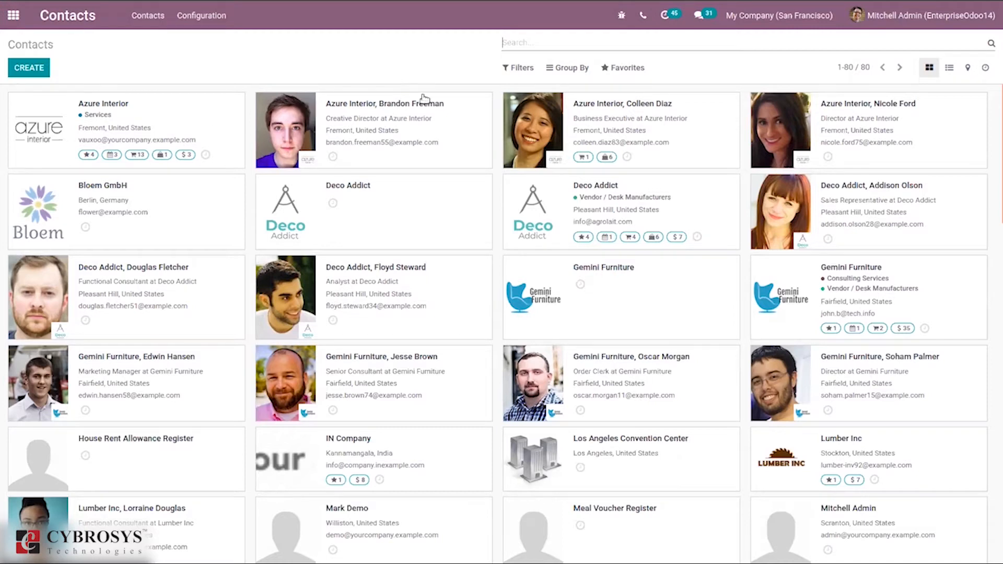
click(512, 68)
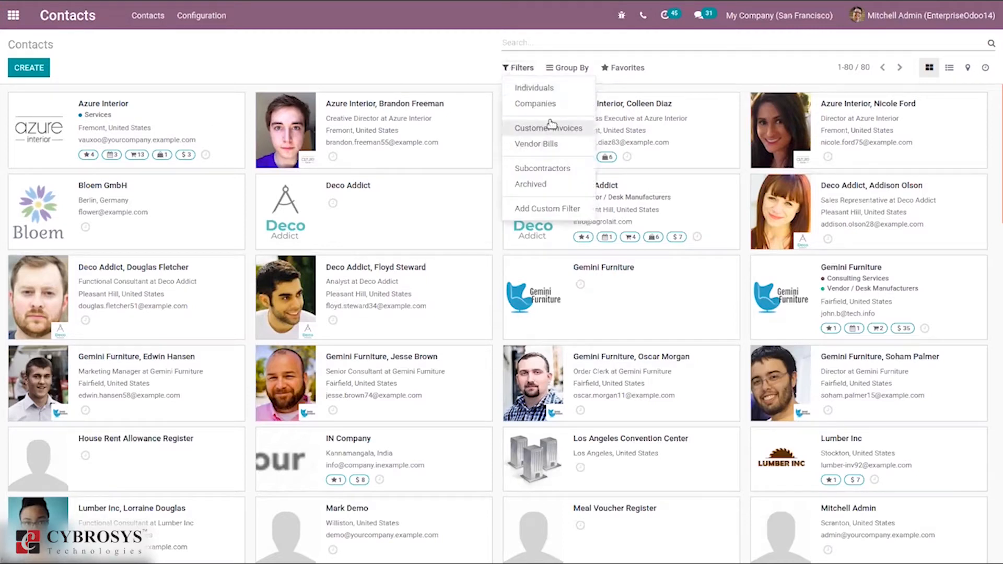
click(562, 169)
click(563, 168)
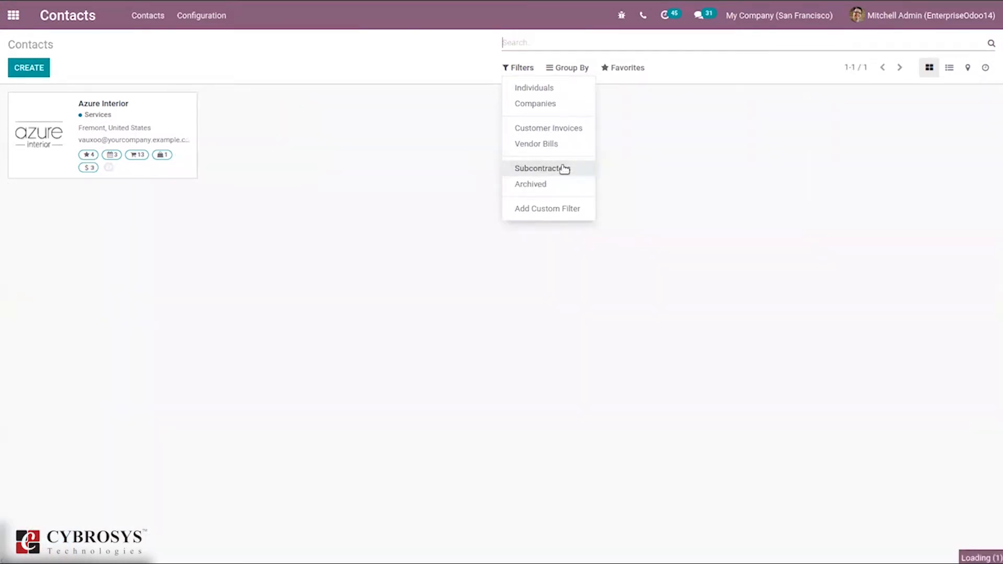
Step: Group the contacts by Salesperson and remove the grouping again
click(573, 69)
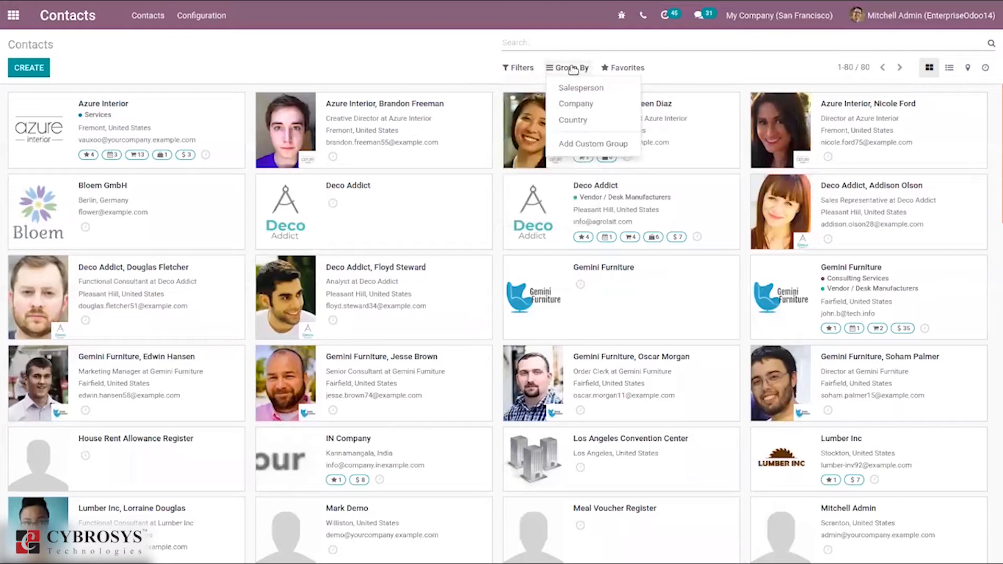
click(586, 86)
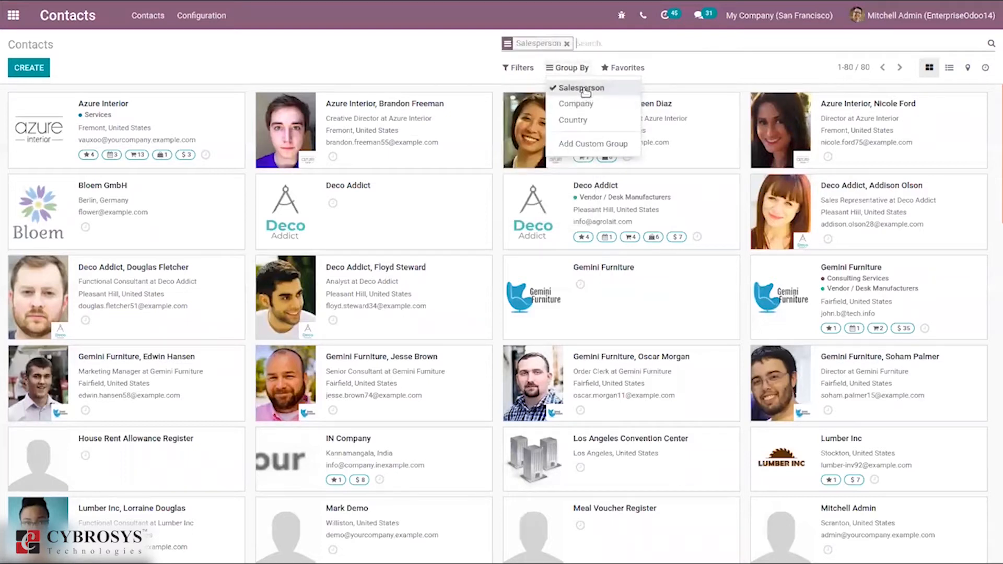
click(584, 88)
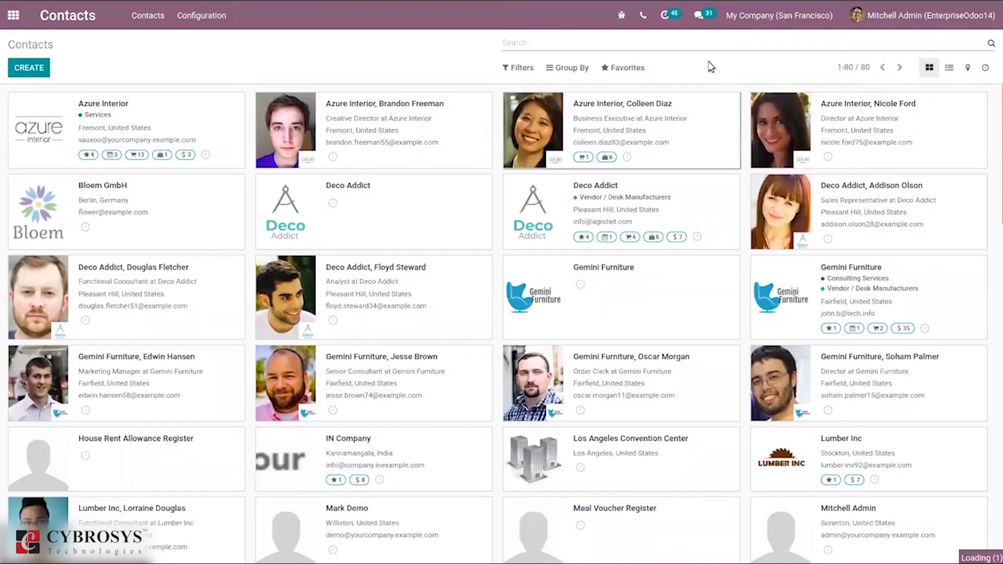
Step: Look at the record of Azure Interior's Business Executive and the available configuration options, and return to the contacts overview
click(621, 131)
click(201, 15)
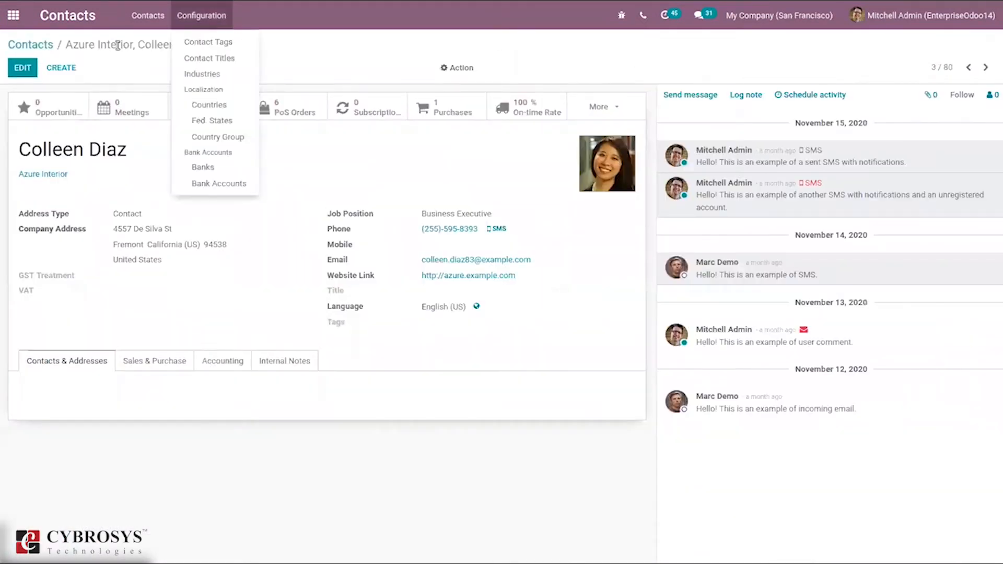
click(23, 46)
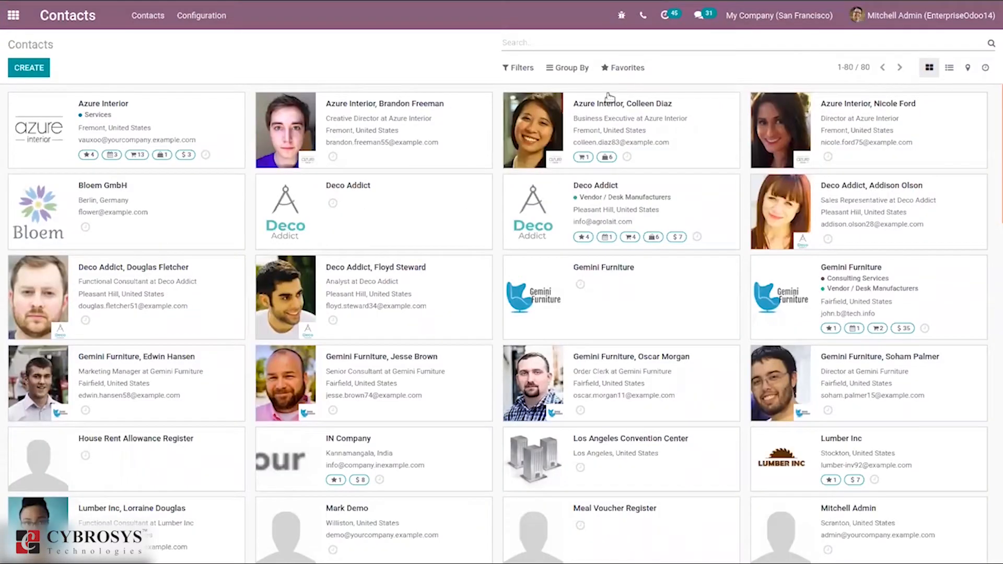
Step: View the contacts as a list and on the map, and return to the card overview
click(948, 67)
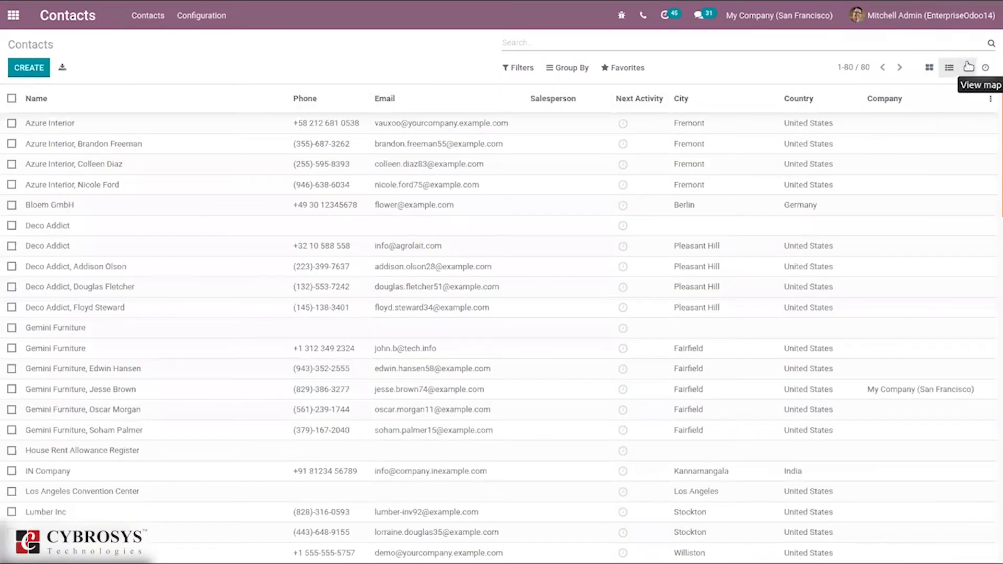
click(969, 66)
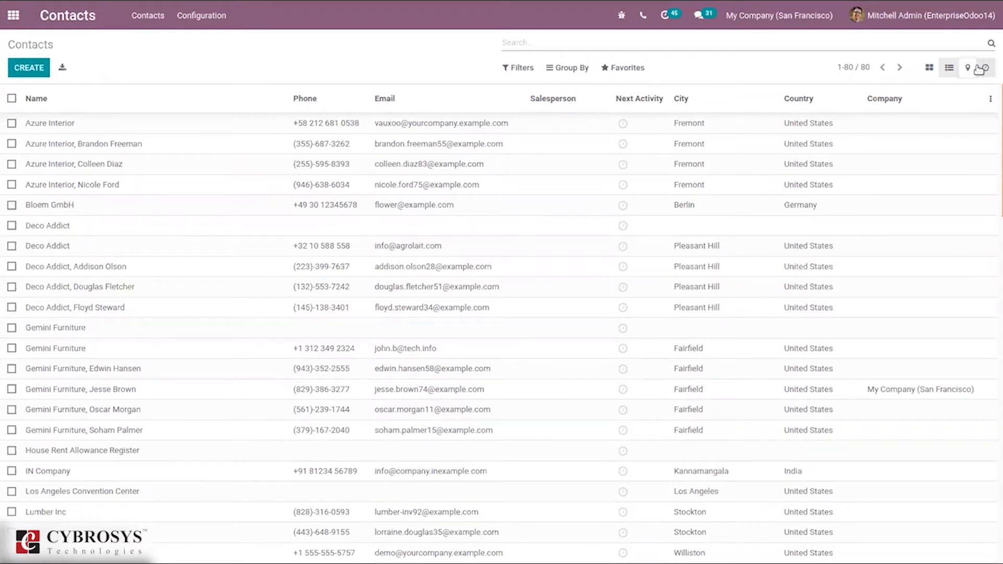
click(978, 67)
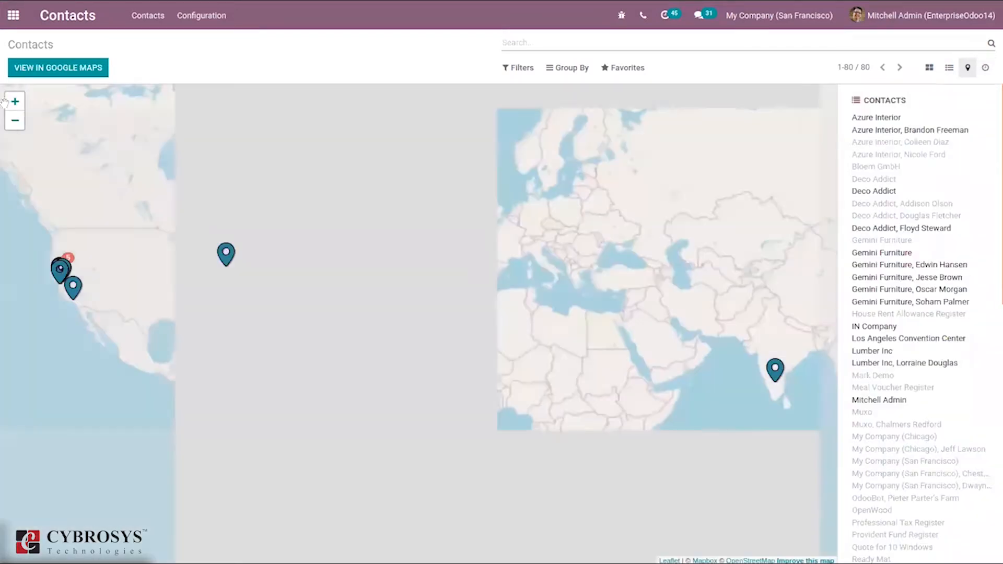
click(133, 16)
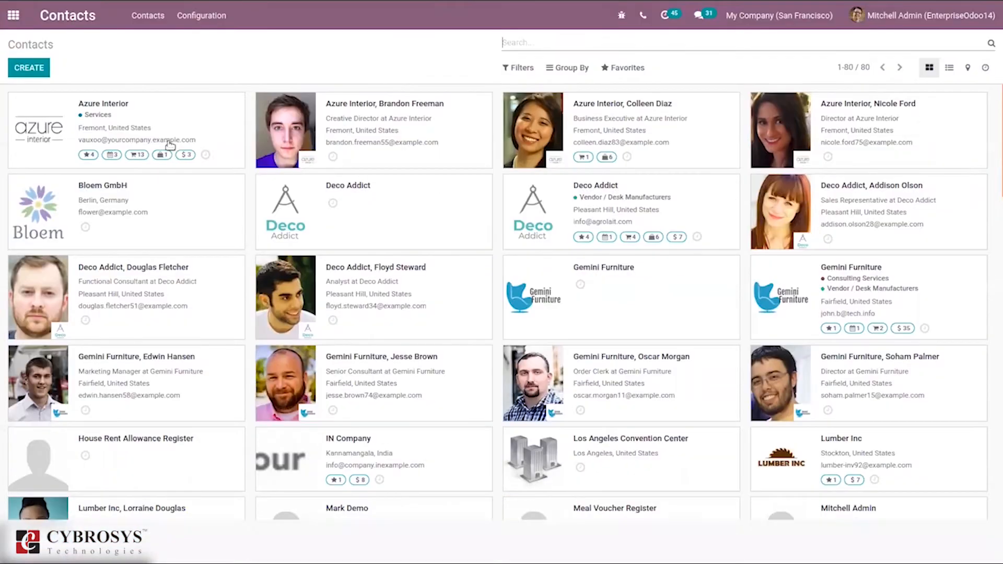
Step: Start a new contact, enter the contact's name and set the contact type to Individual
click(36, 65)
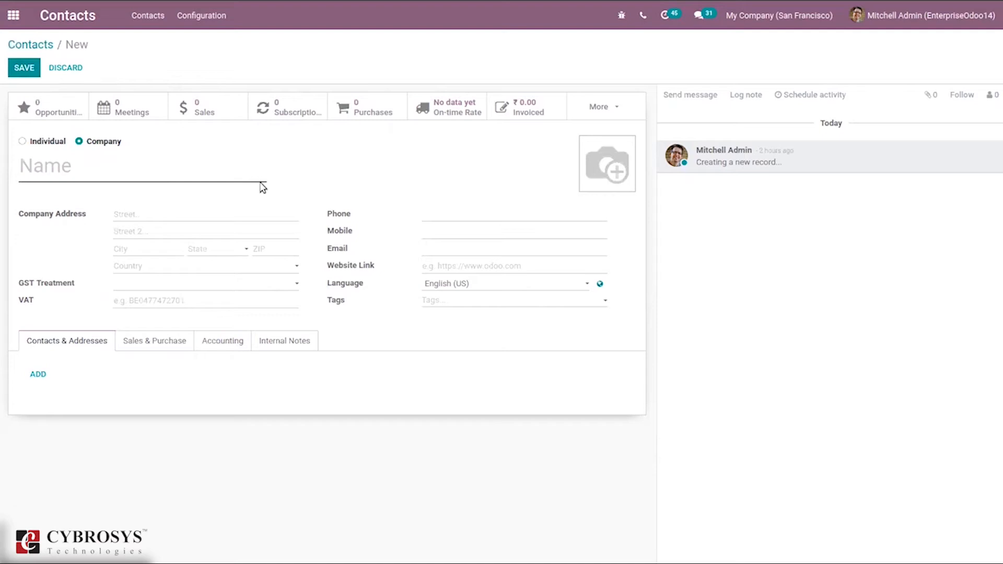
mouse_move(133, 162)
text(Joy)
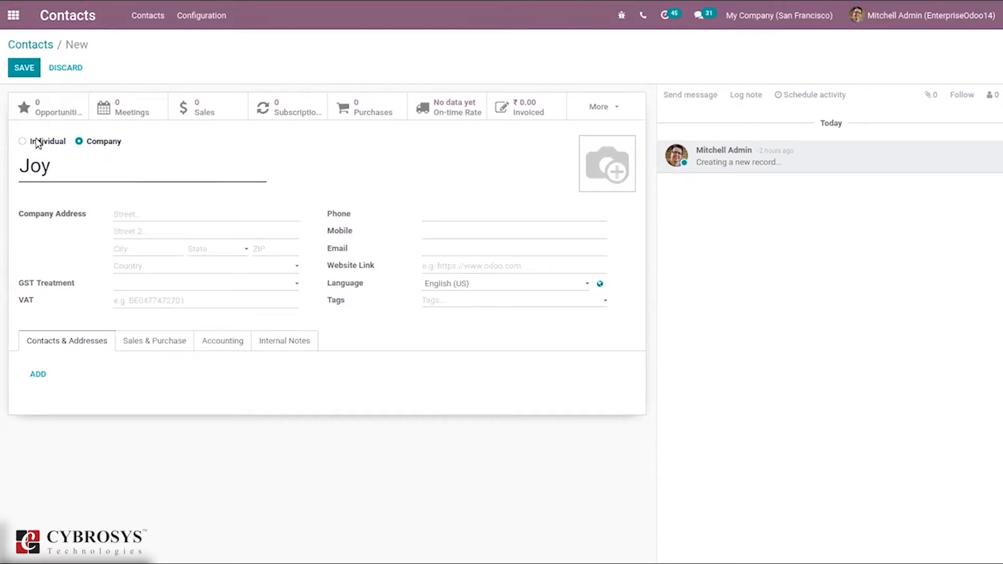
mouse_move(36, 146)
click(47, 143)
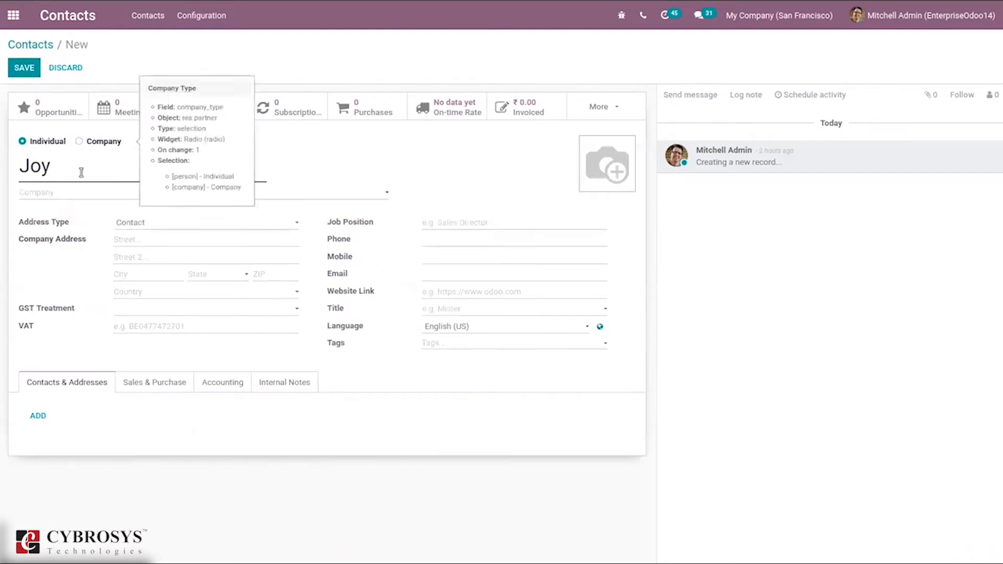
Step: Keep Contact as the address type and fill in the company address's street, city and ZIP, with Albania as the country
mouse_move(84, 198)
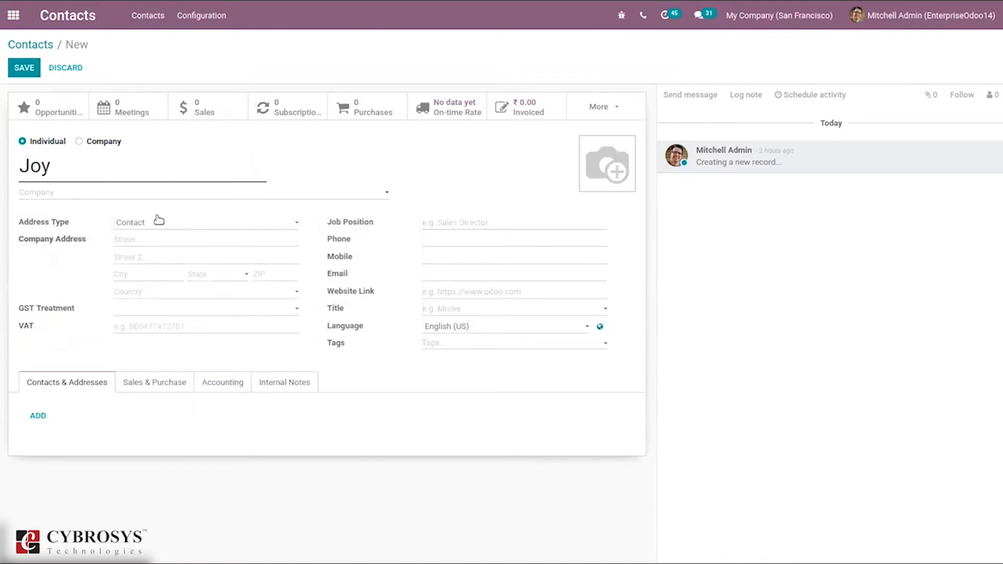
click(147, 225)
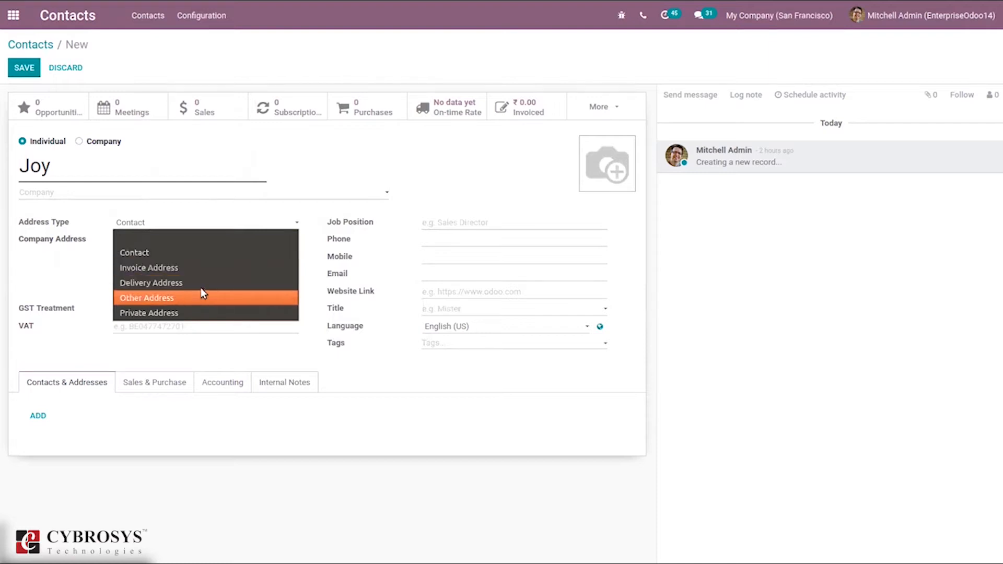
click(124, 244)
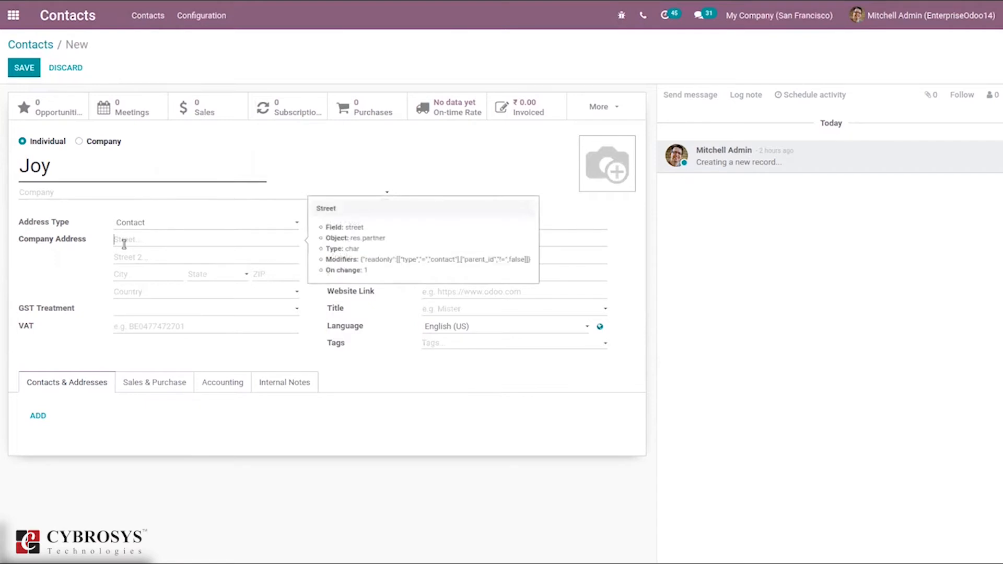
text(Kru str)
text(eet)
click(135, 275)
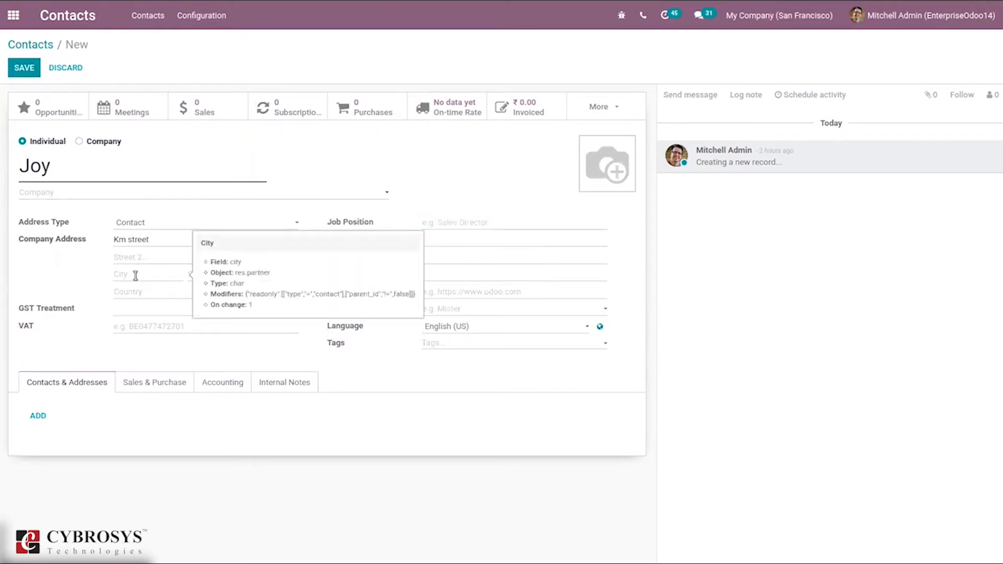
text(FSD)
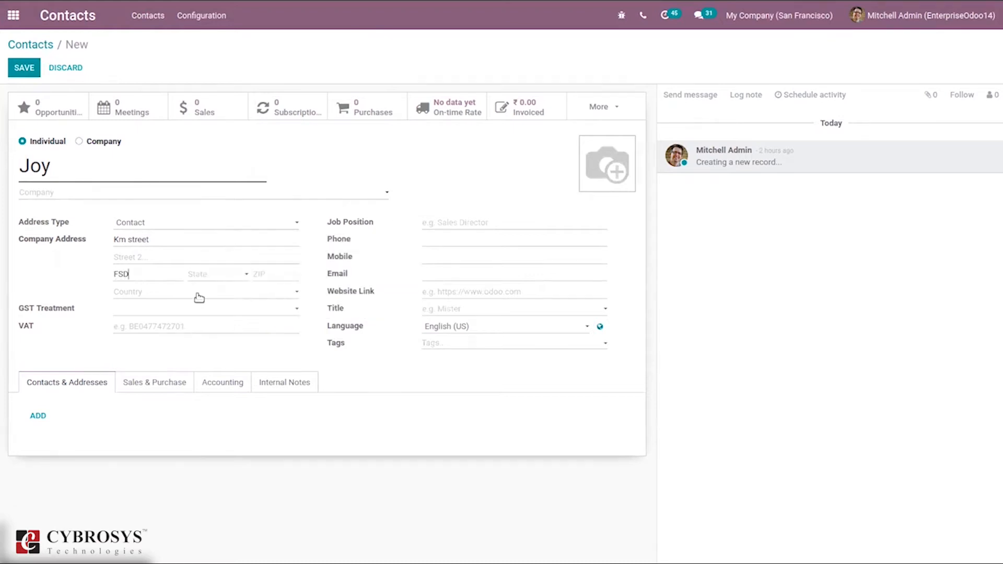
click(278, 277)
text(576)
click(169, 297)
click(182, 329)
Step: Set the job position to Sales manager and assign the Employees tag to the contact
mouse_move(29, 328)
text(SD)
key(BackSpace)
text(ales m)
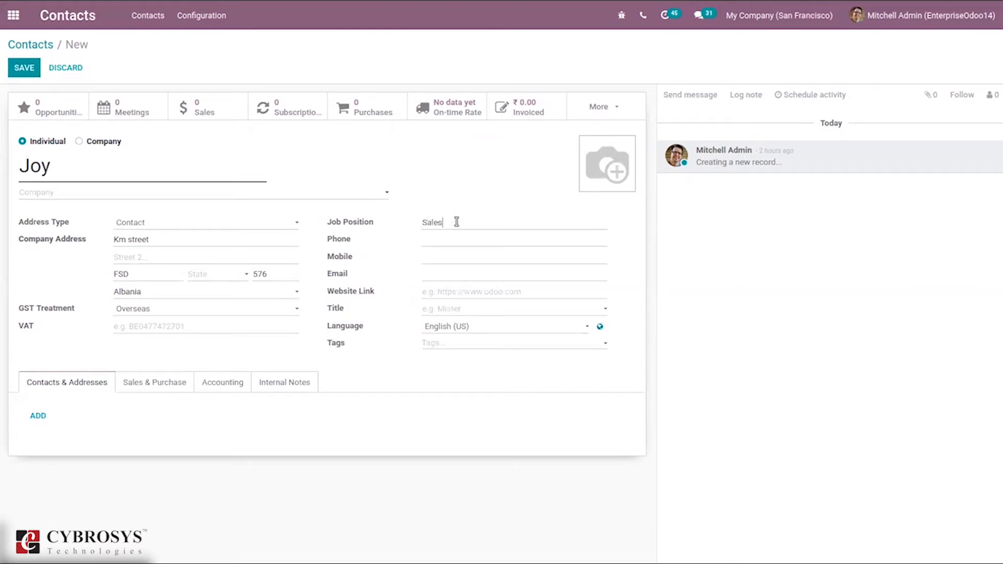
text(anager)
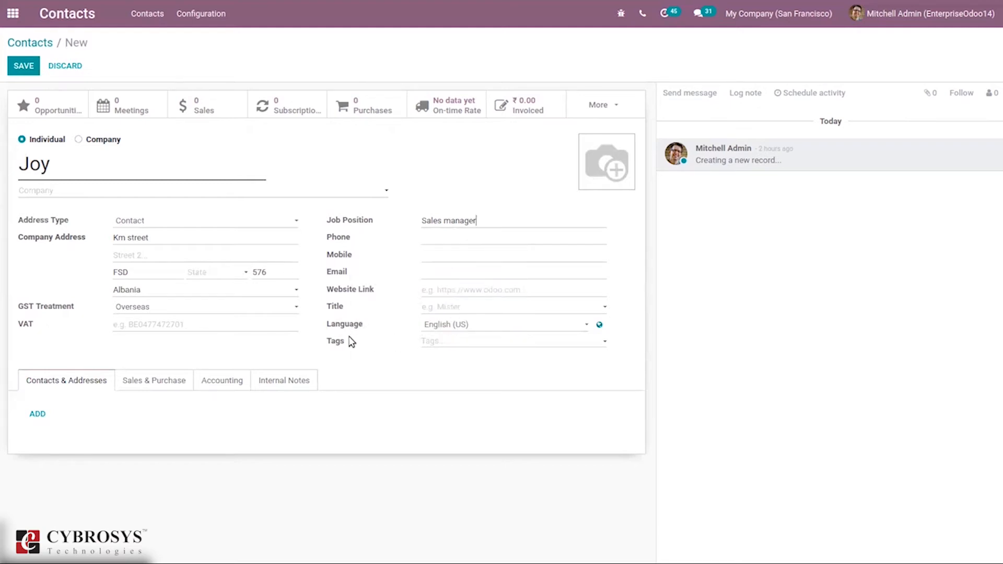
click(465, 346)
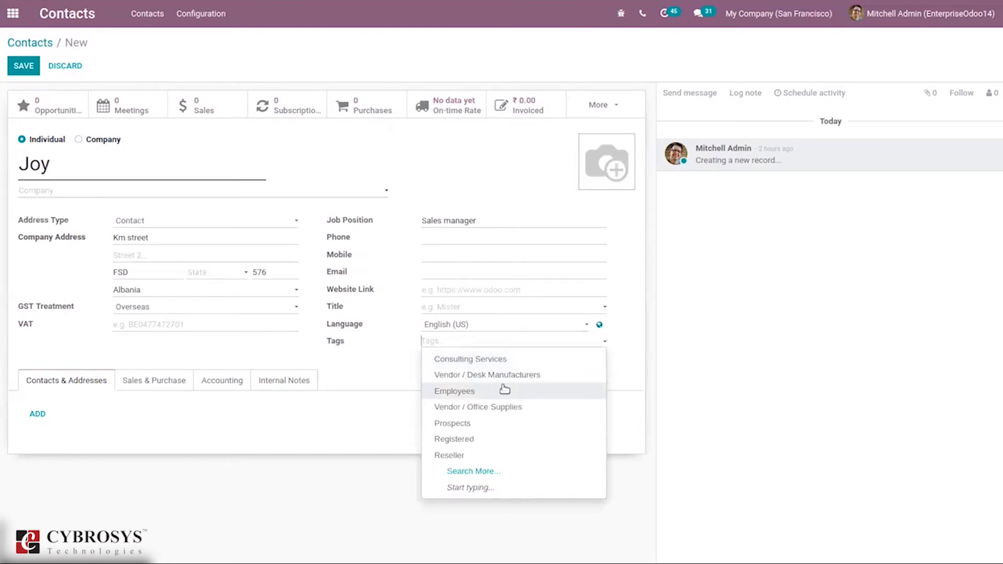
click(506, 390)
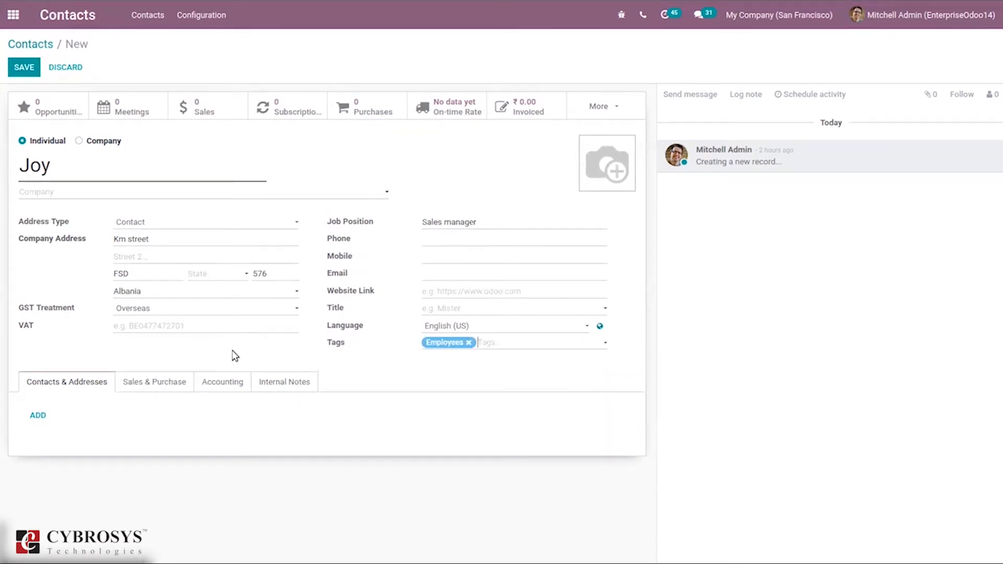
Step: Add an address entry to the contact, going through the address types, and save it as a Private Address
click(37, 418)
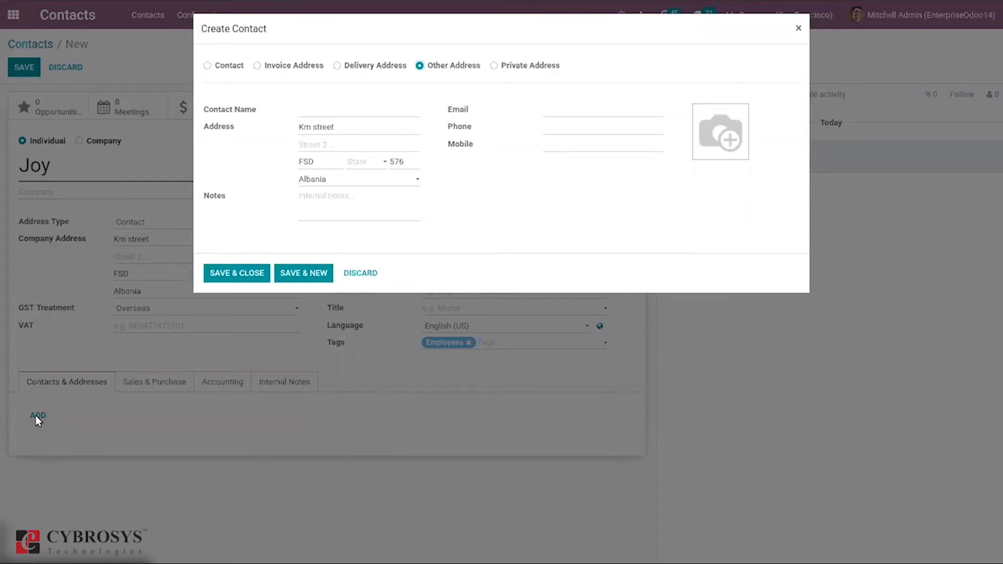
click(230, 66)
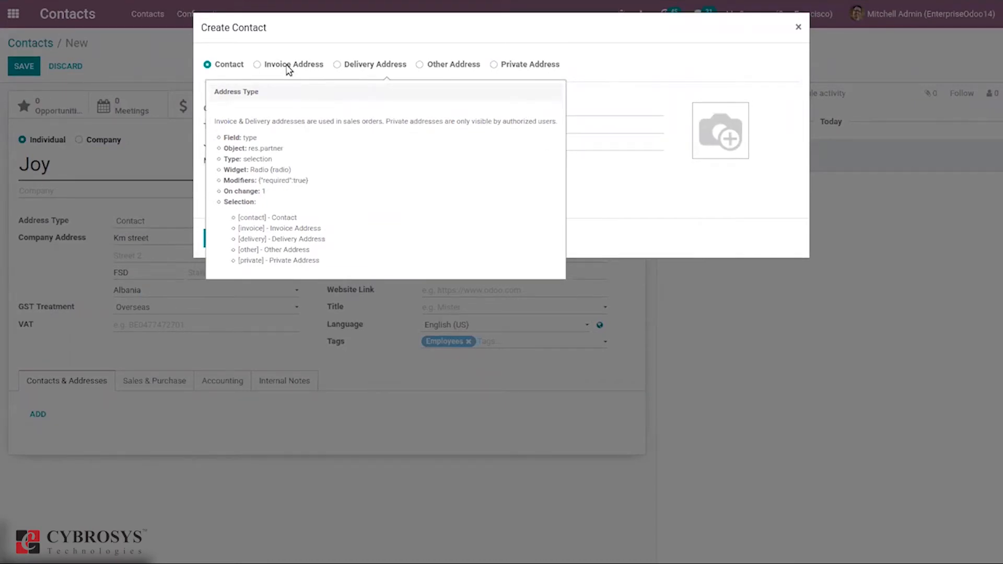
click(257, 65)
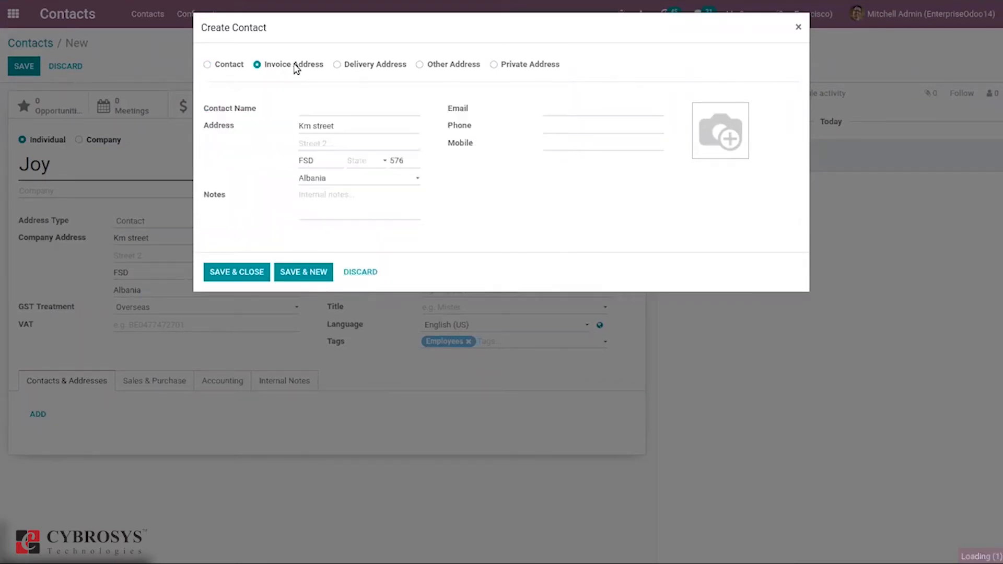
click(393, 64)
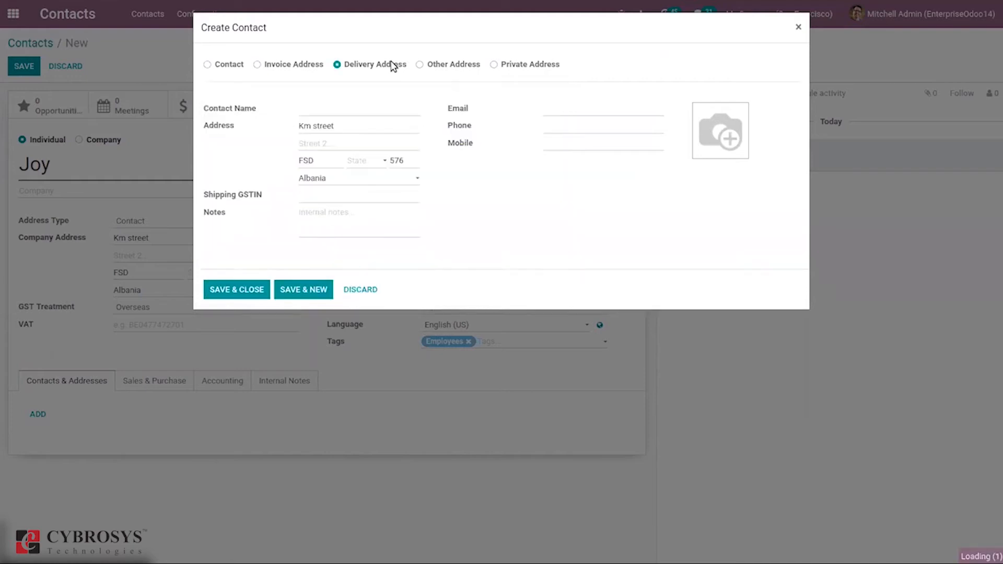
click(455, 65)
click(531, 65)
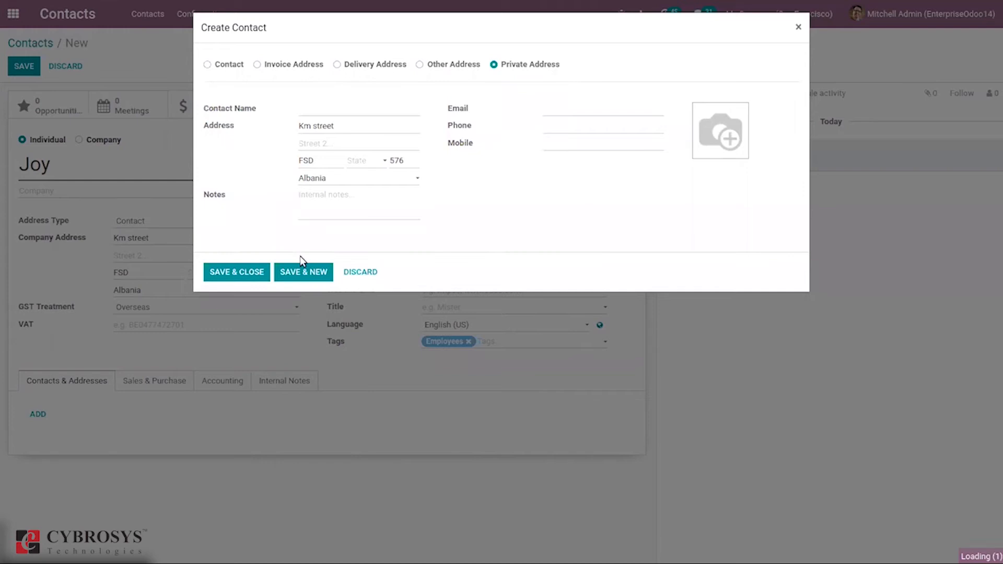
click(218, 276)
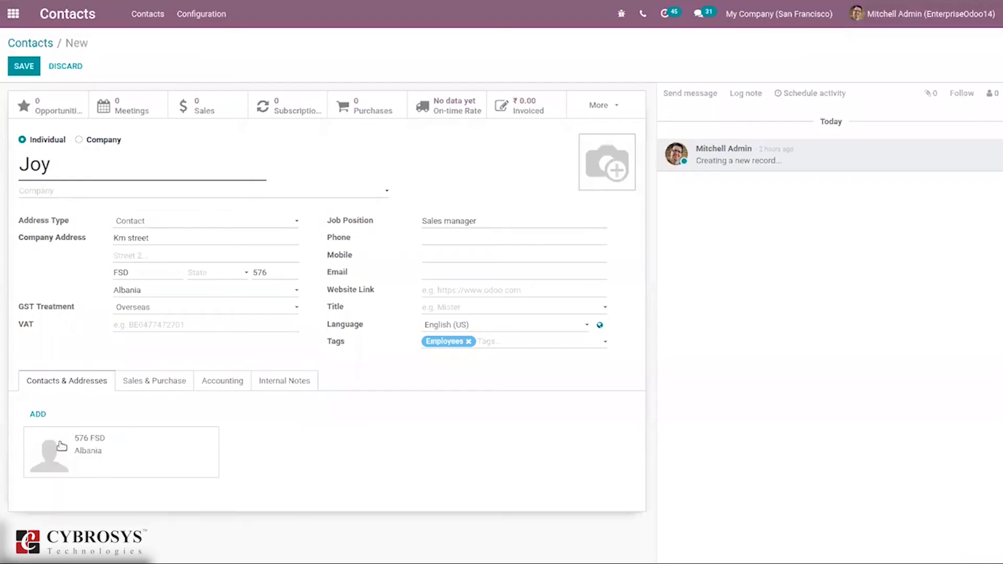
Step: Examine the new contact's sales and purchase settings, including the available supplier currencies
mouse_move(149, 455)
click(150, 383)
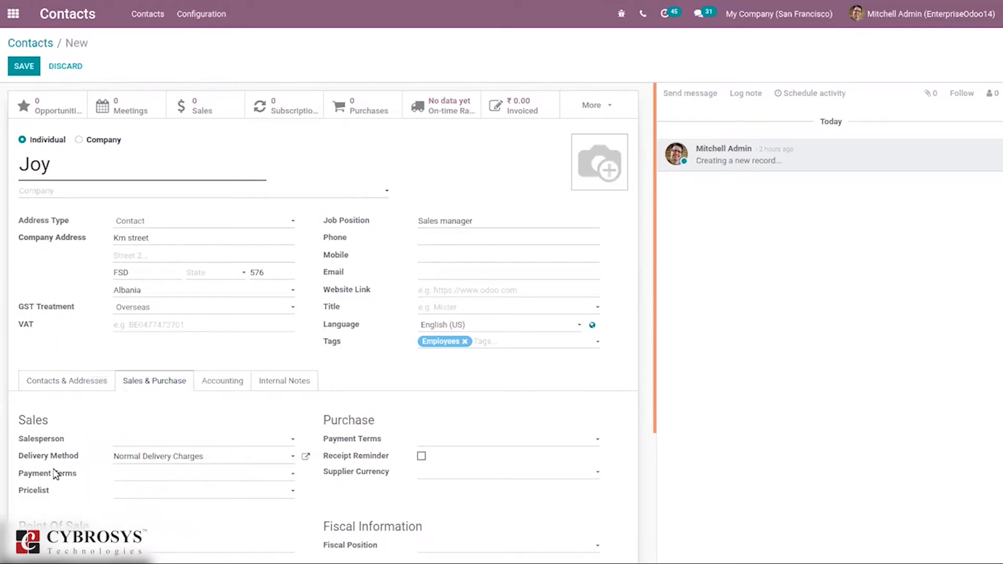
mouse_move(56, 474)
mouse_move(27, 497)
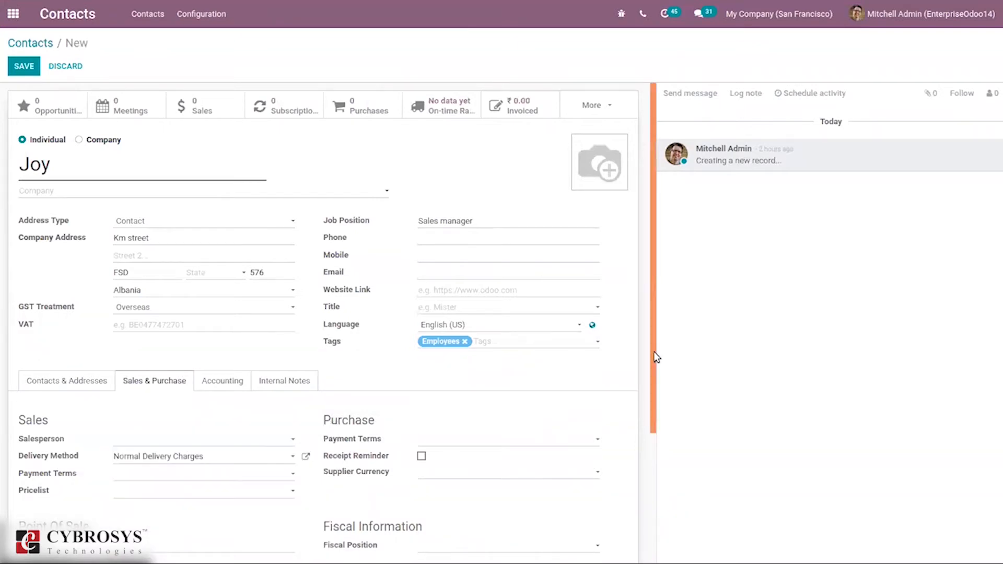
scroll(652, 440, down, 1)
scroll(652, 441, down, 2)
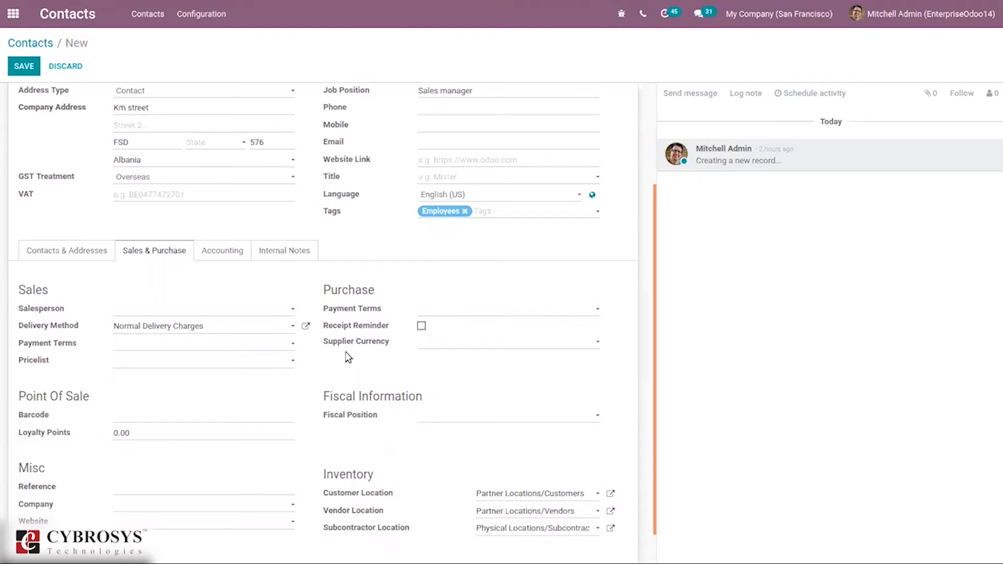
click(443, 343)
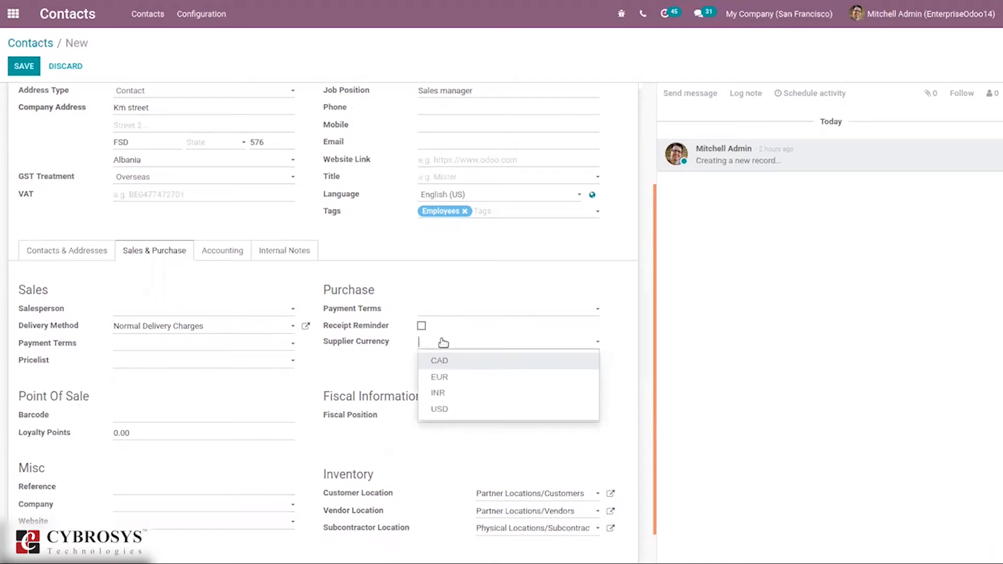
click(395, 357)
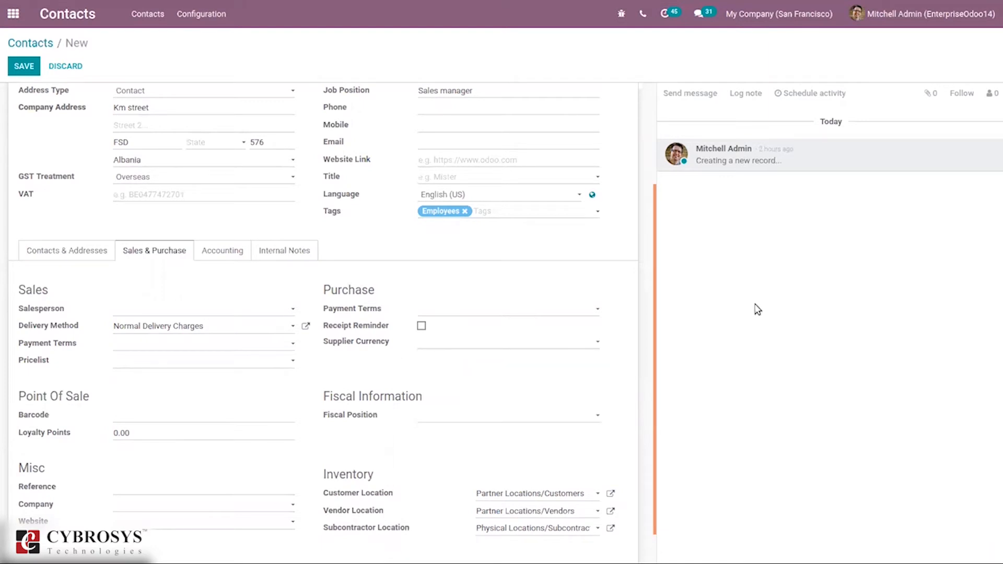
Step: Review the Point Of Sale, Fiscal Information, Misc and Inventory settings of the new contact
drag(655, 298, 654, 401)
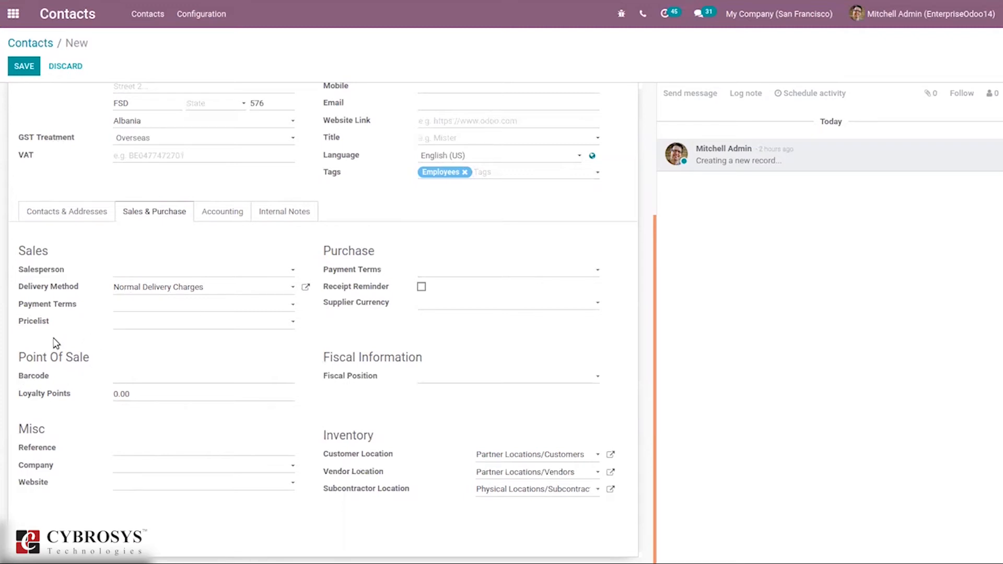
mouse_move(42, 398)
mouse_move(381, 454)
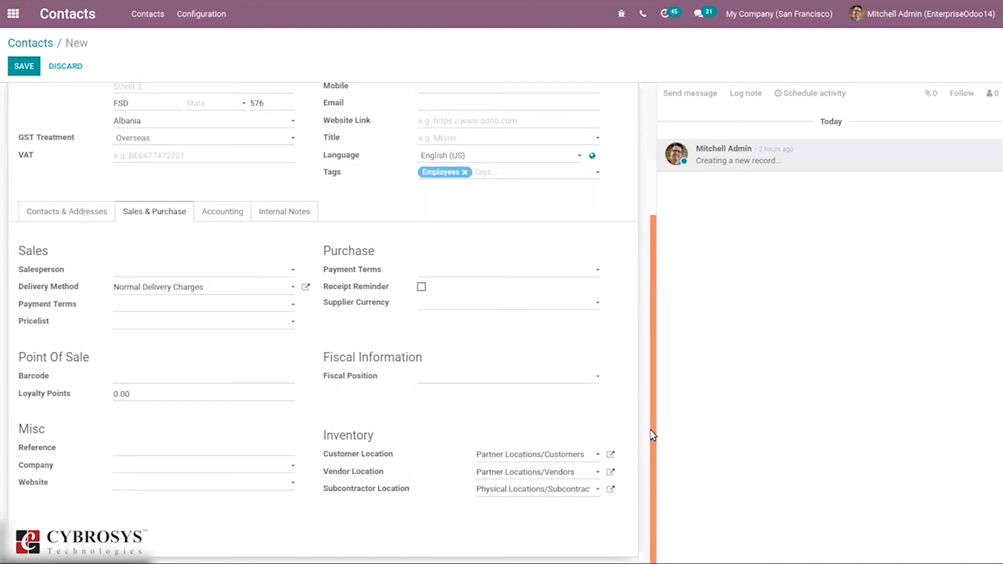
Step: Examine the new contact's accounting details, including bank accounts and the receivable and payable accounts
scroll(642, 397, up, 3)
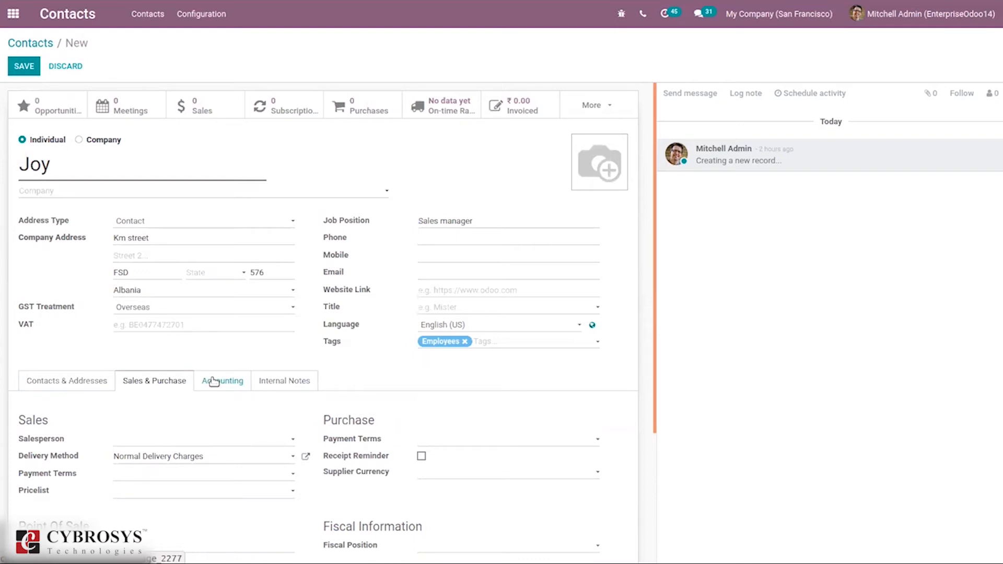
click(213, 381)
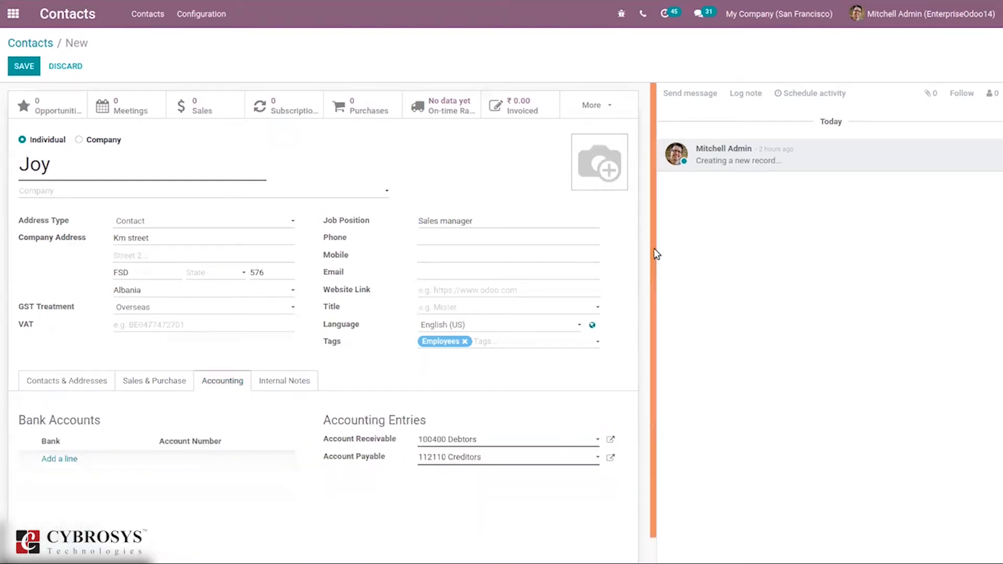
scroll(645, 345, down, 1)
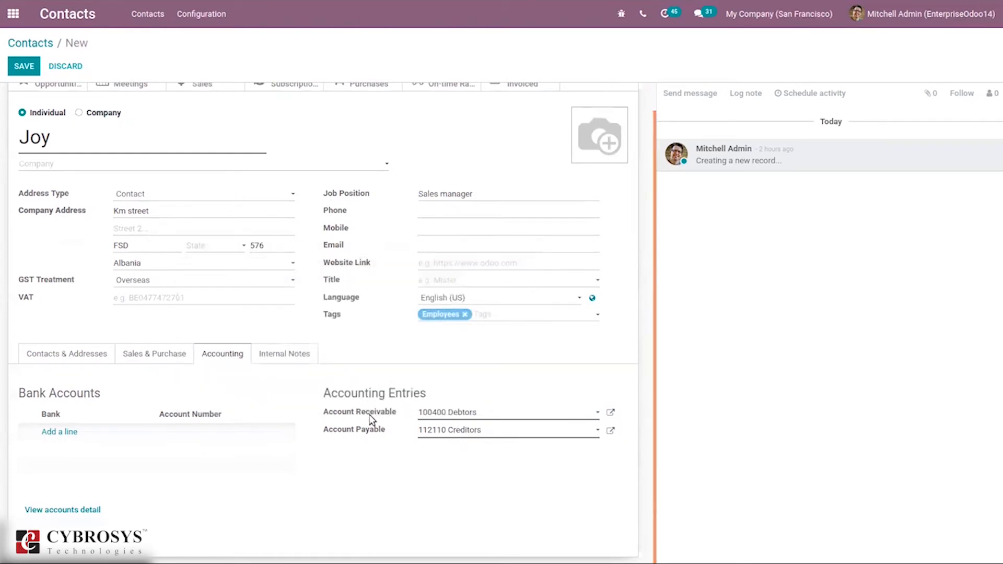
mouse_move(370, 416)
Step: Examine the contact's internal notes section and the message options available for the sales order warning
click(268, 358)
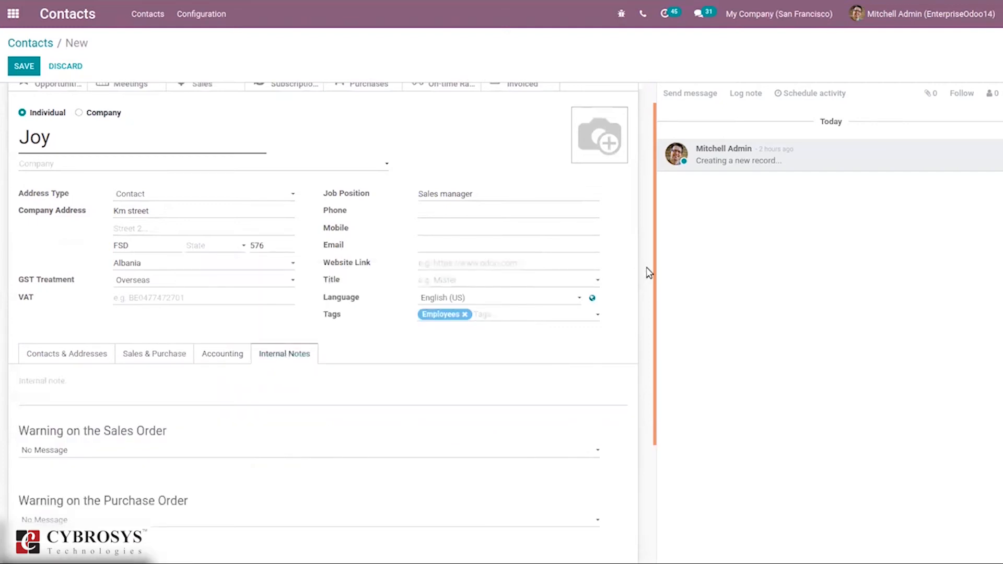
drag(657, 275, 660, 426)
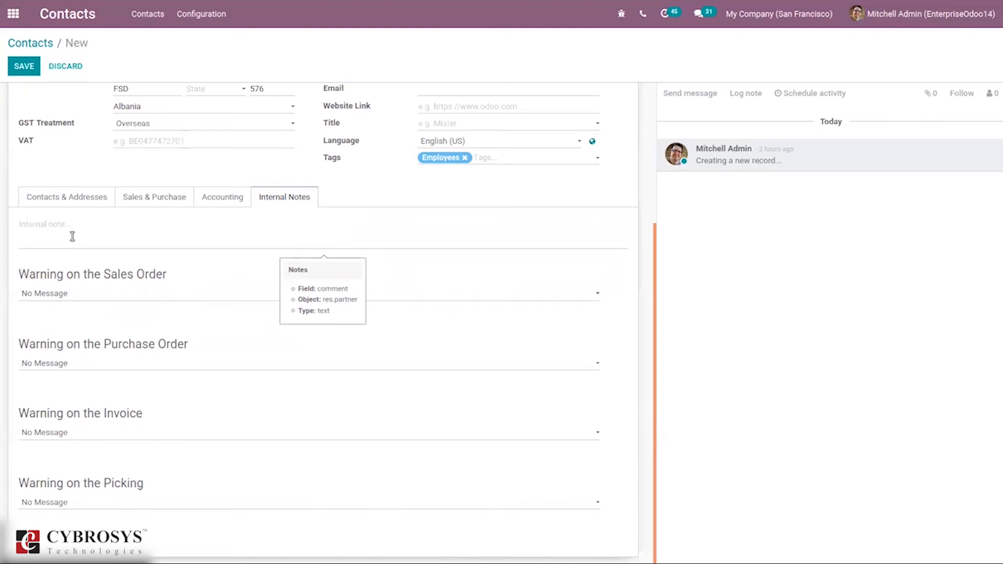
click(67, 294)
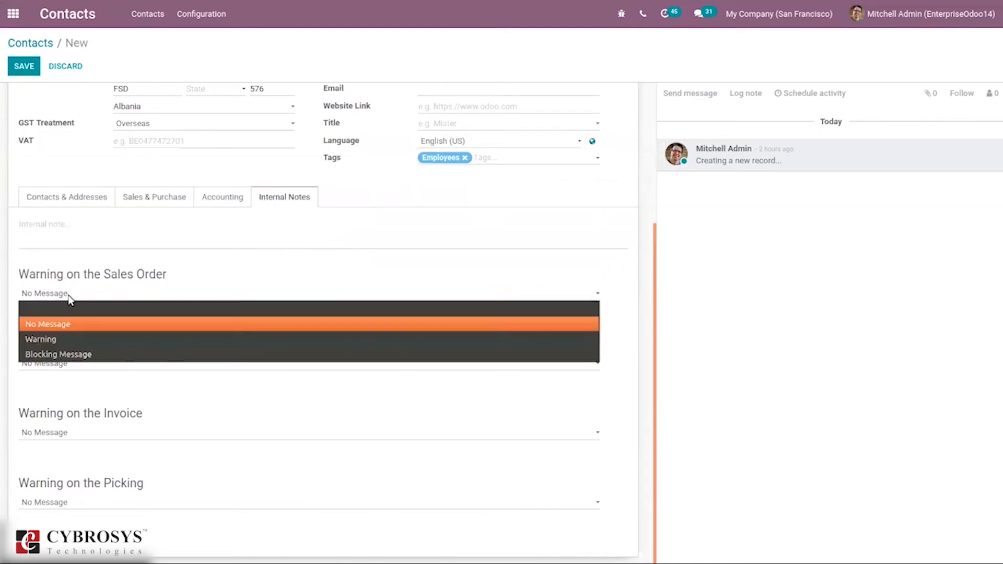
click(103, 273)
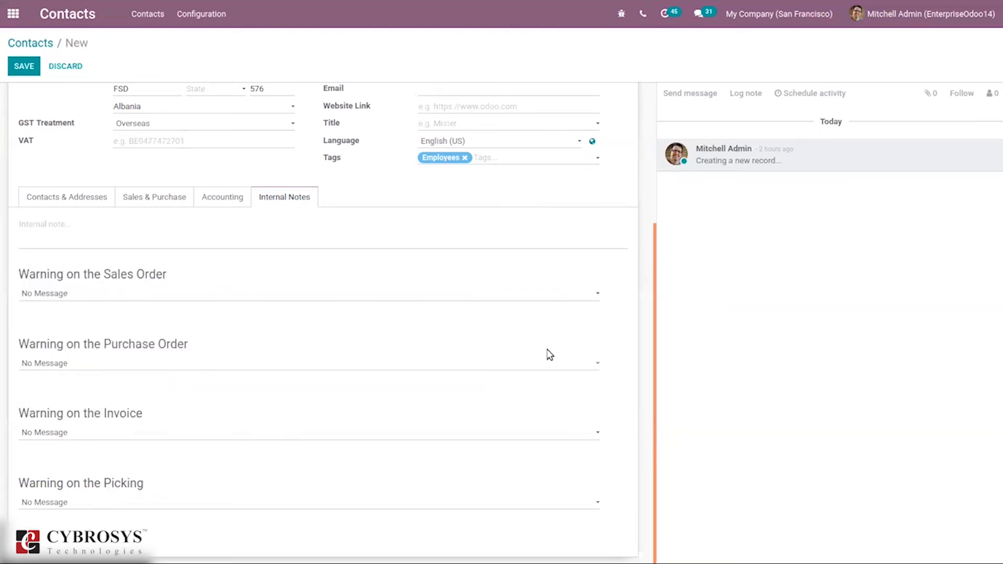
Step: Save the new contact record
scroll(547, 352, up, 4)
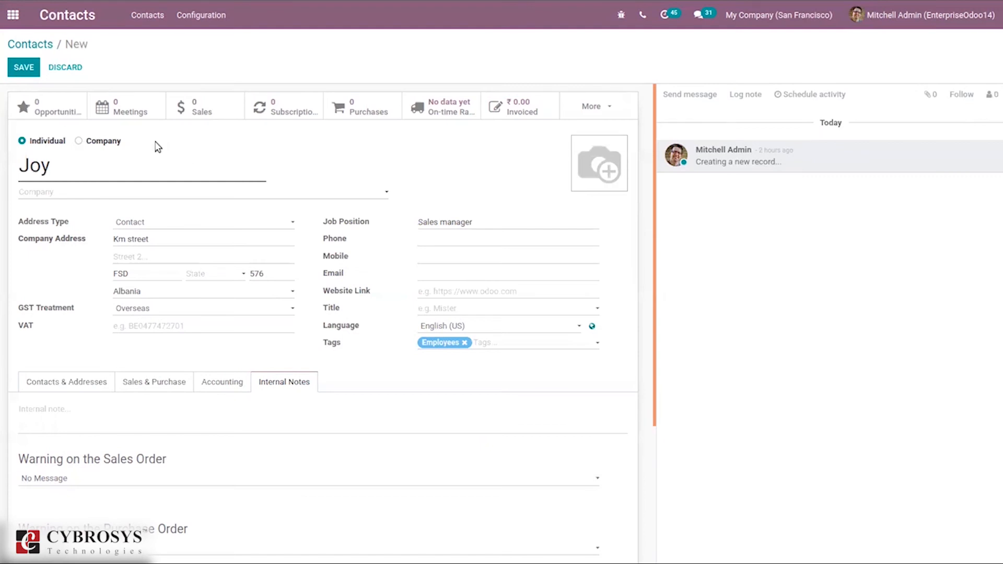
mouse_move(66, 113)
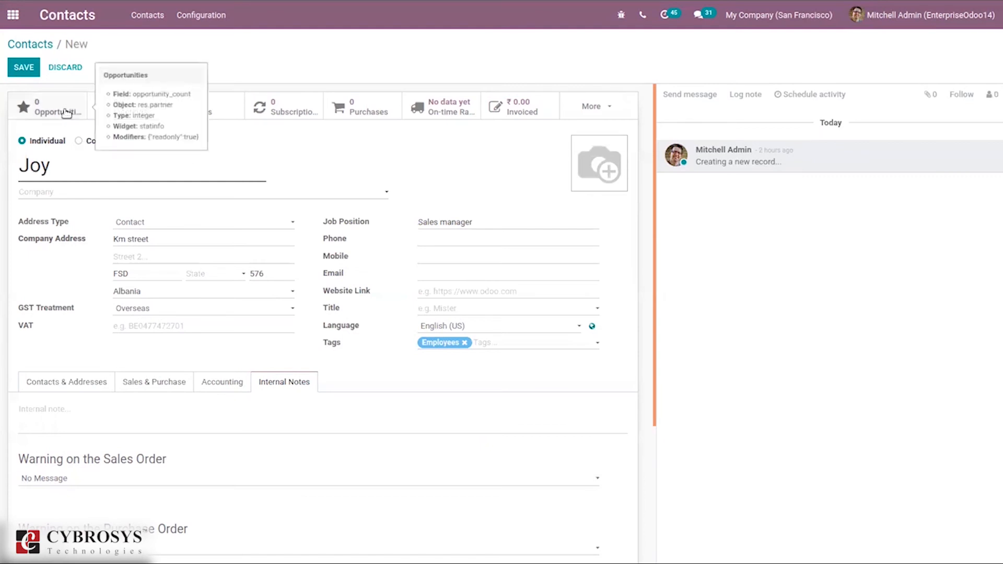
click(18, 67)
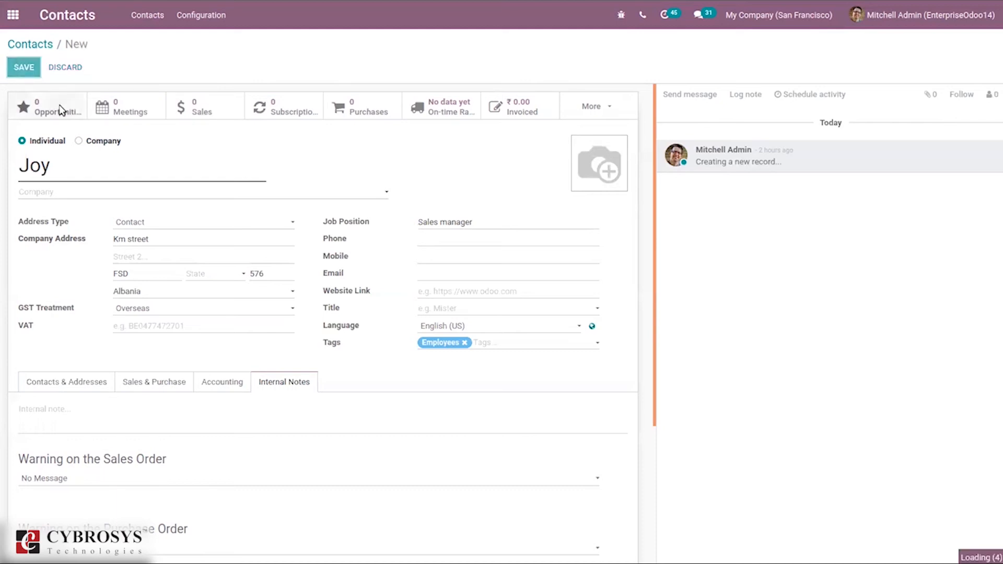
mouse_move(125, 160)
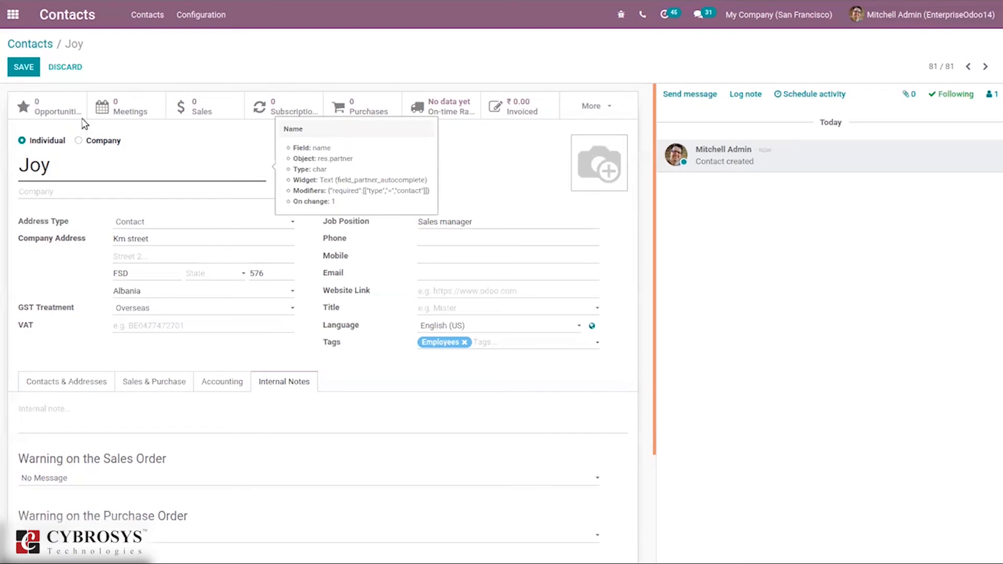
Step: Review the contact's opportunities and its meetings calendar by month and year, opening the meeting creation form for 11 February 2020 without creating one
click(63, 107)
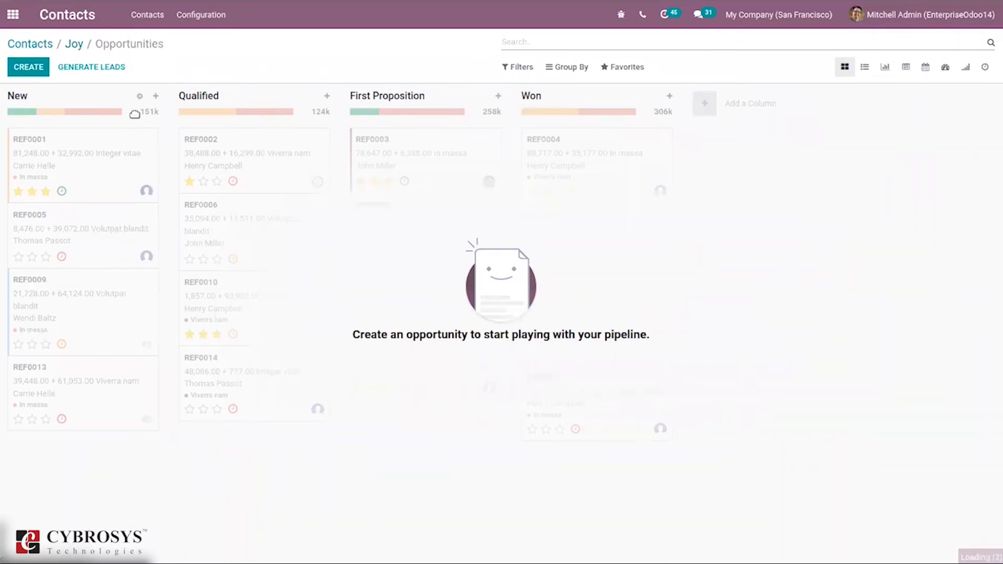
click(74, 45)
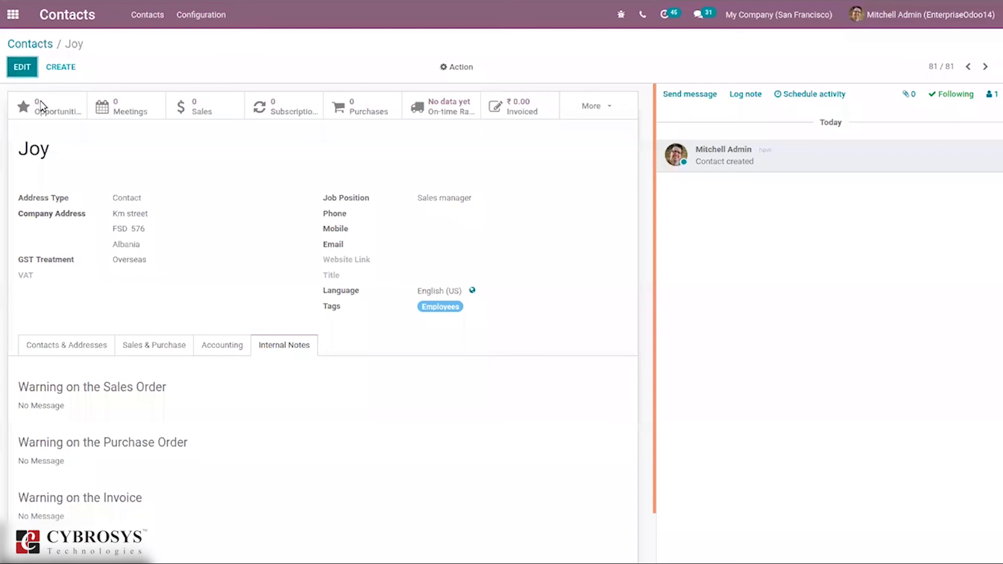
click(136, 109)
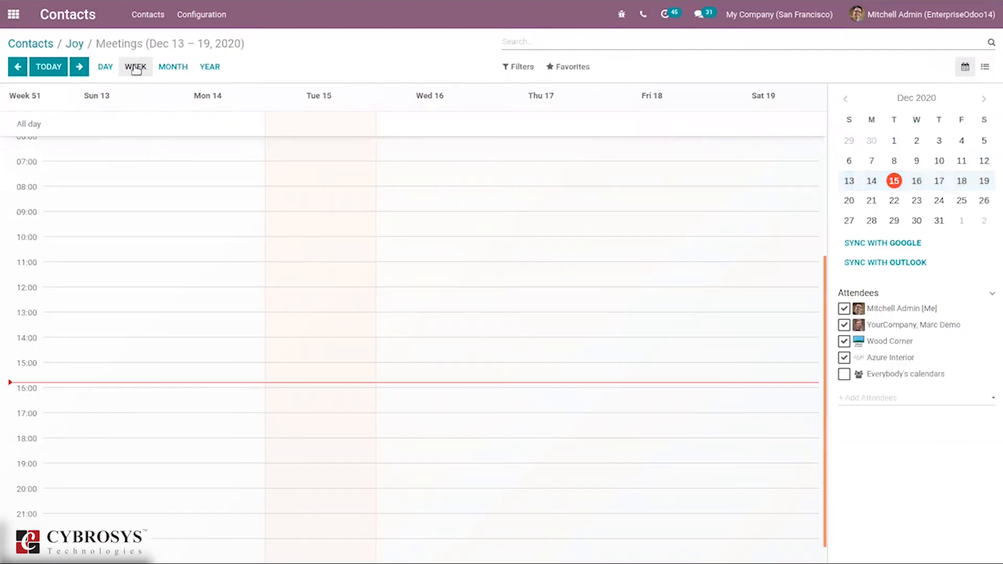
click(172, 65)
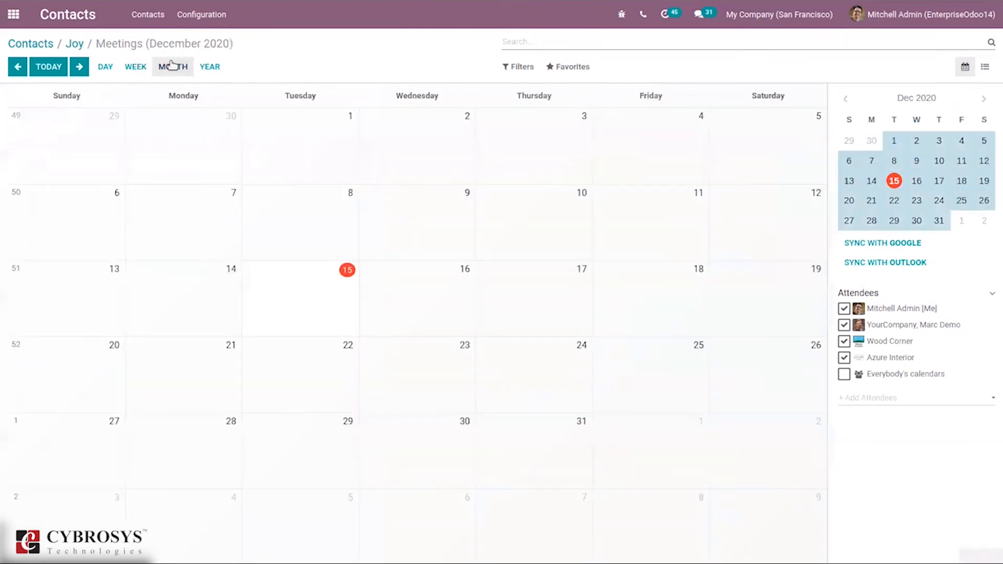
click(204, 69)
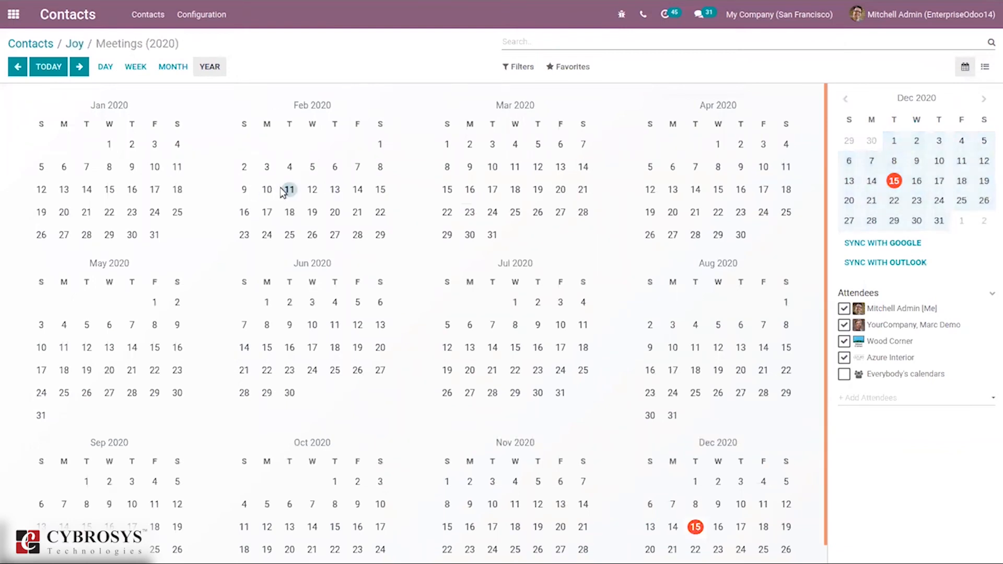
click(289, 190)
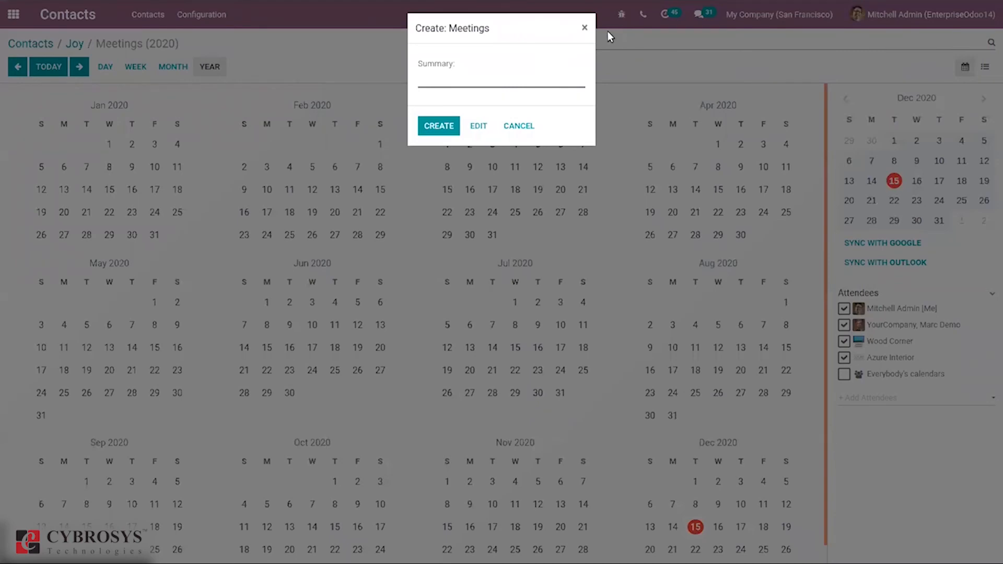
click(584, 28)
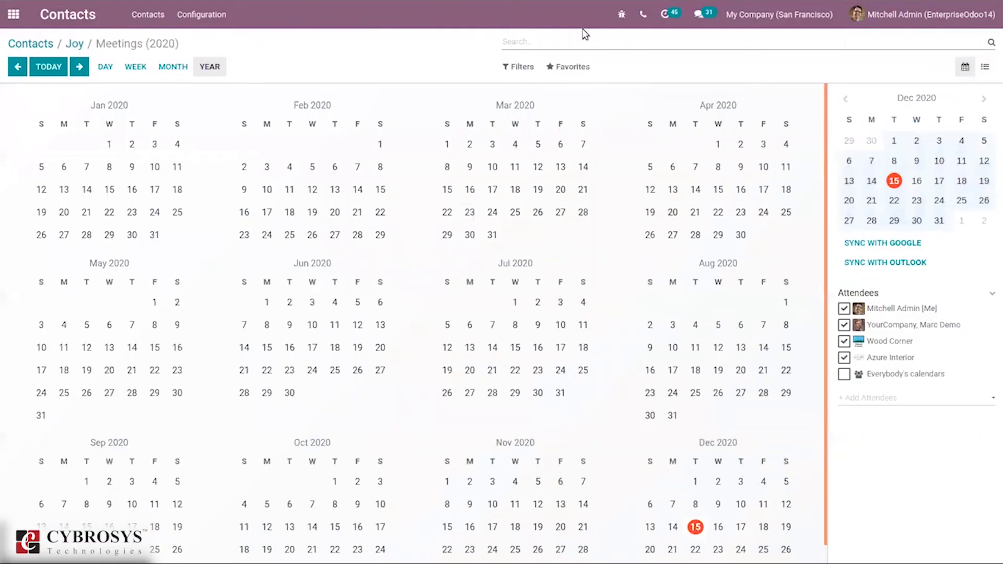
click(73, 44)
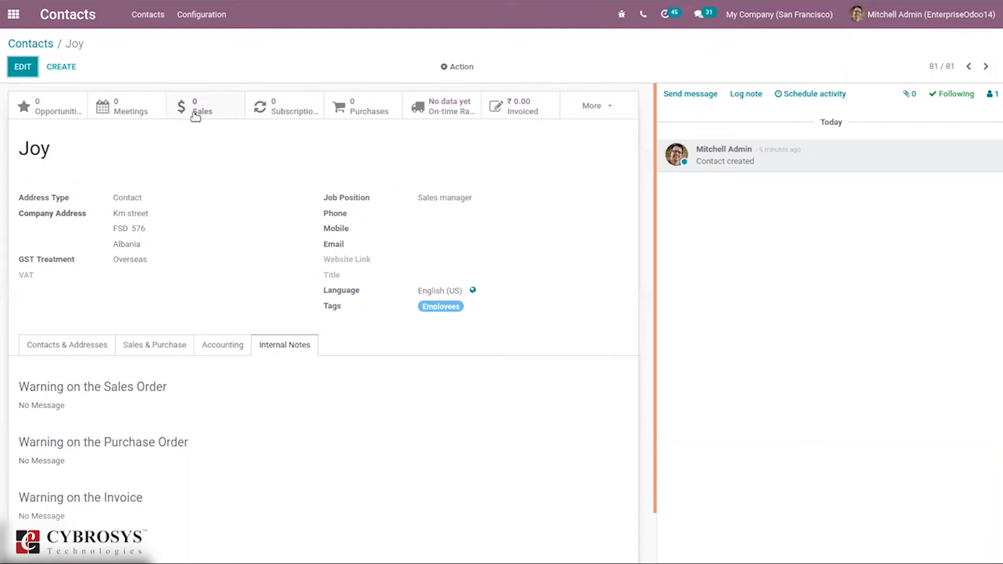
Step: Review the contact's quotations and sales, on-time delivery analysis and the additional linked record shortcuts
click(195, 115)
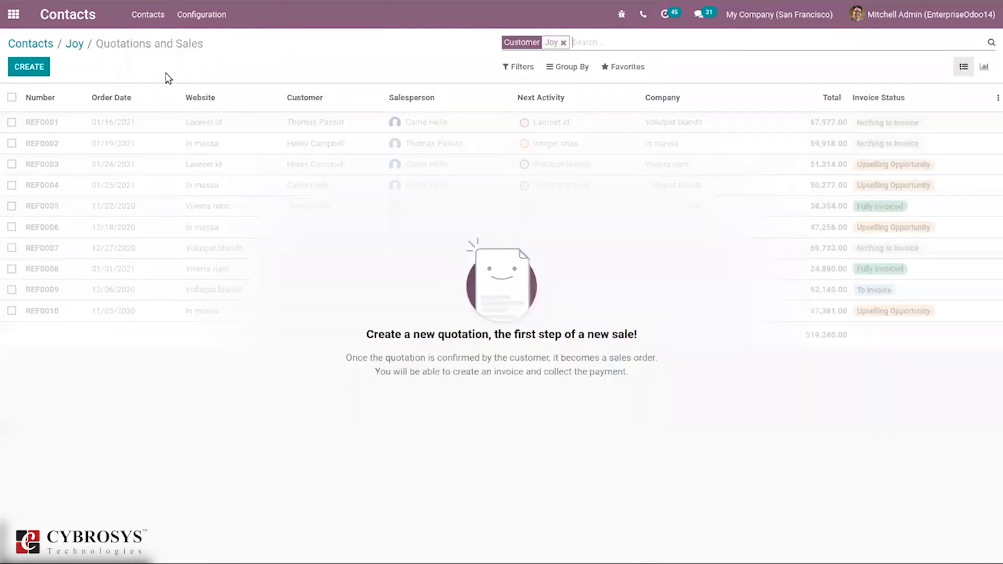
click(75, 44)
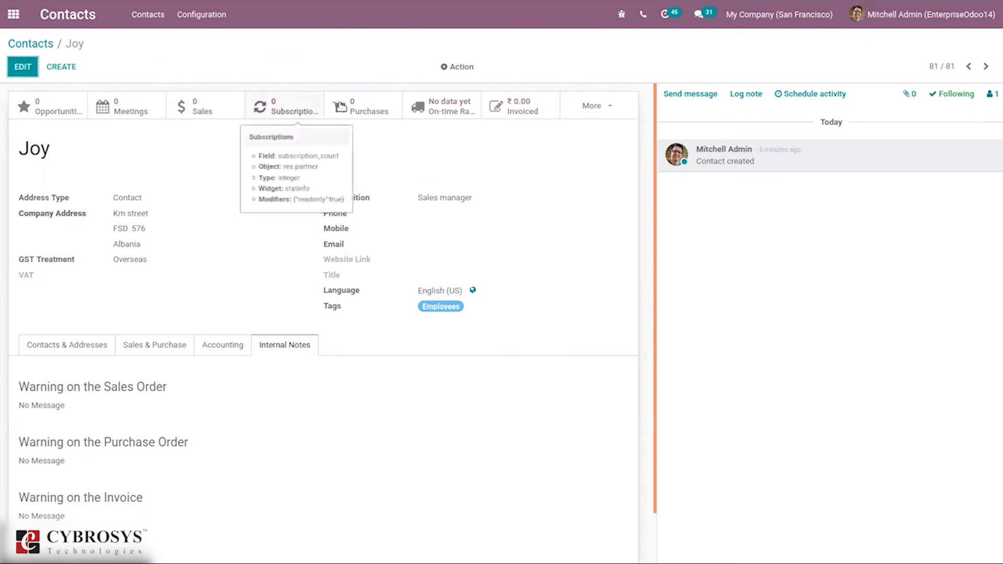
mouse_move(375, 111)
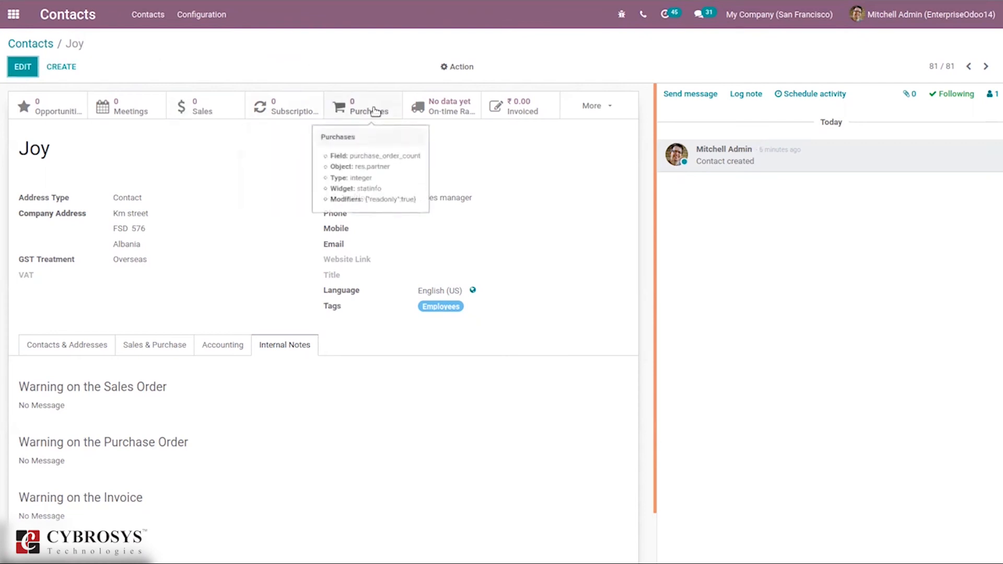
click(441, 108)
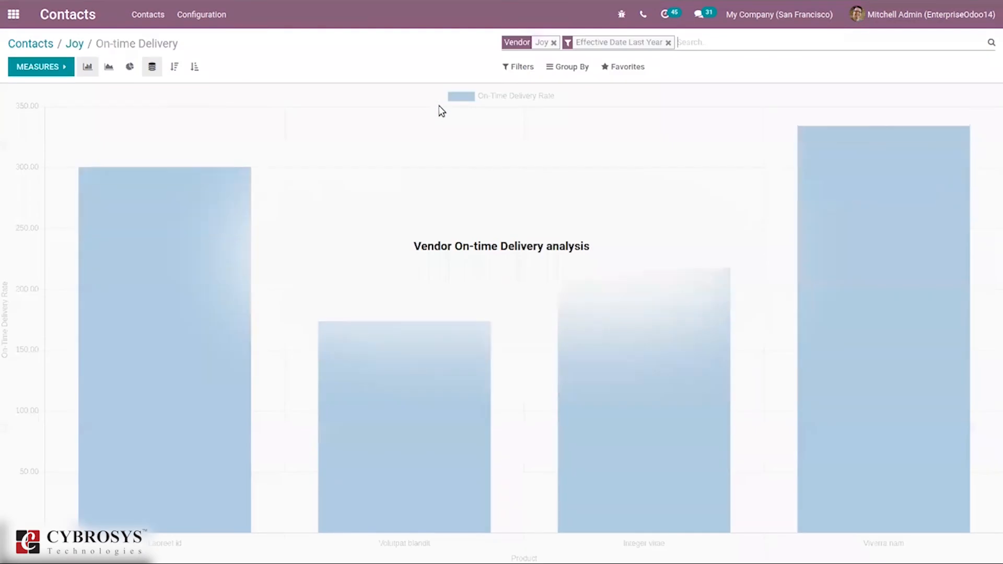
click(73, 44)
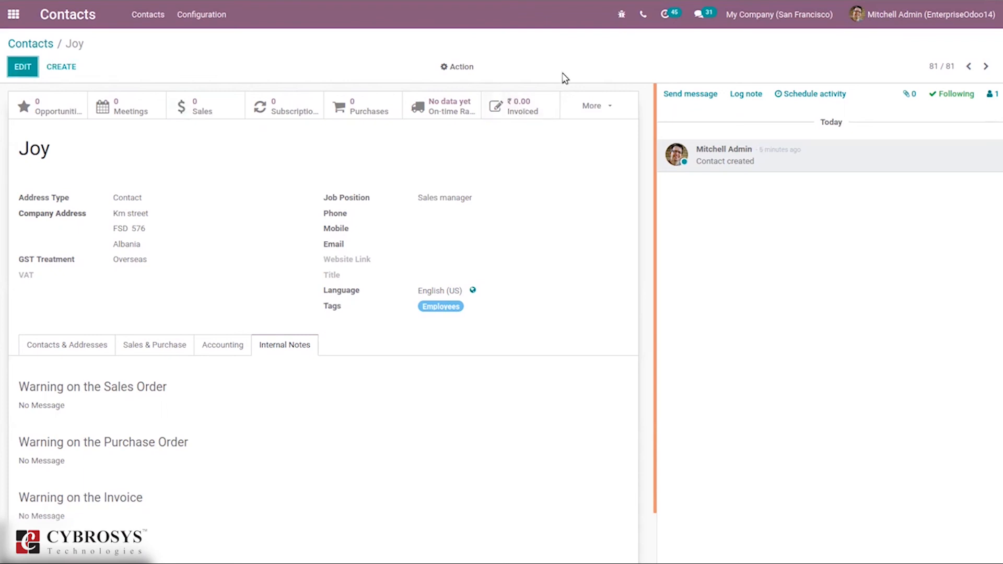
click(606, 107)
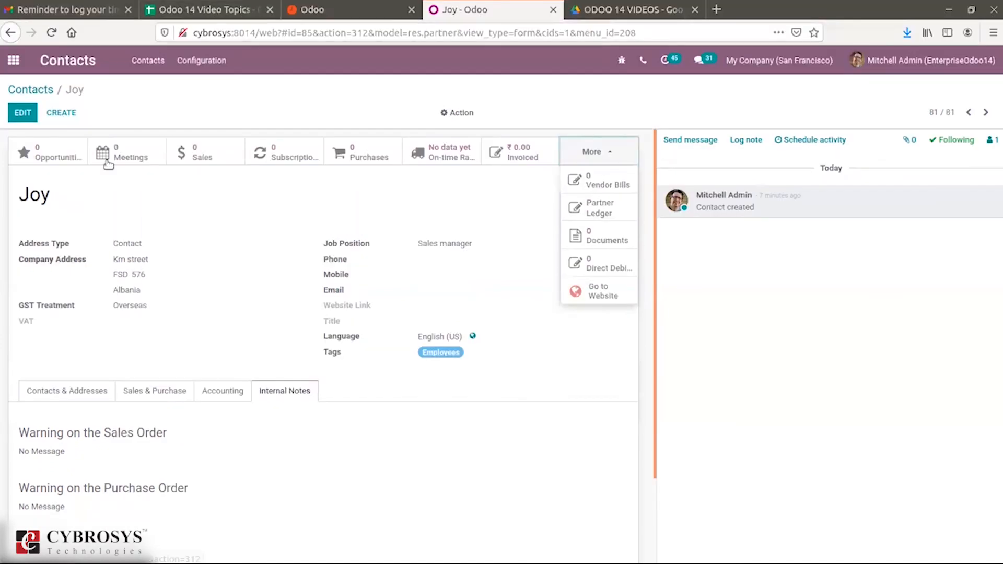
Step: Look through the configured contact tags, contact titles and industries, and open the list of countries
click(215, 14)
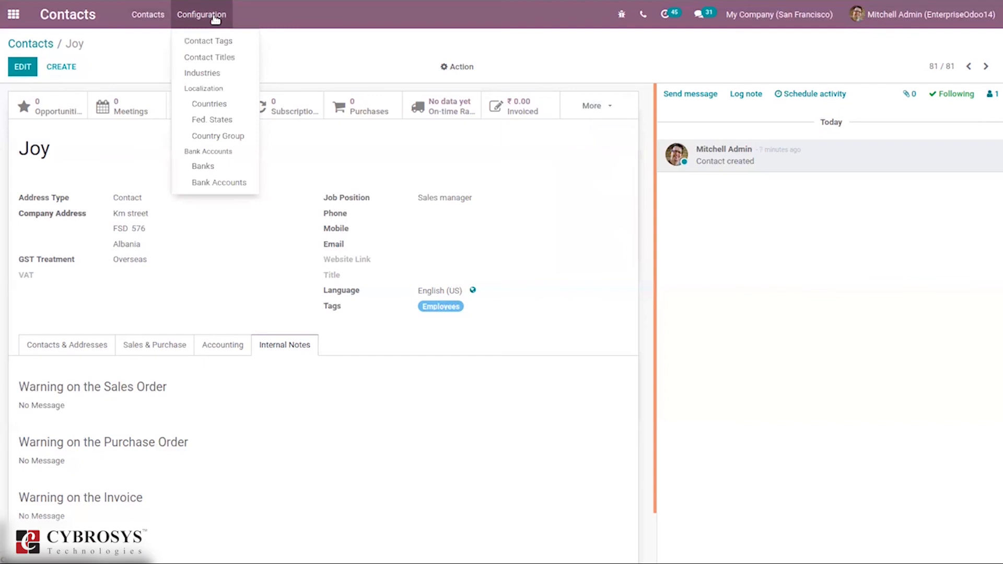
click(212, 43)
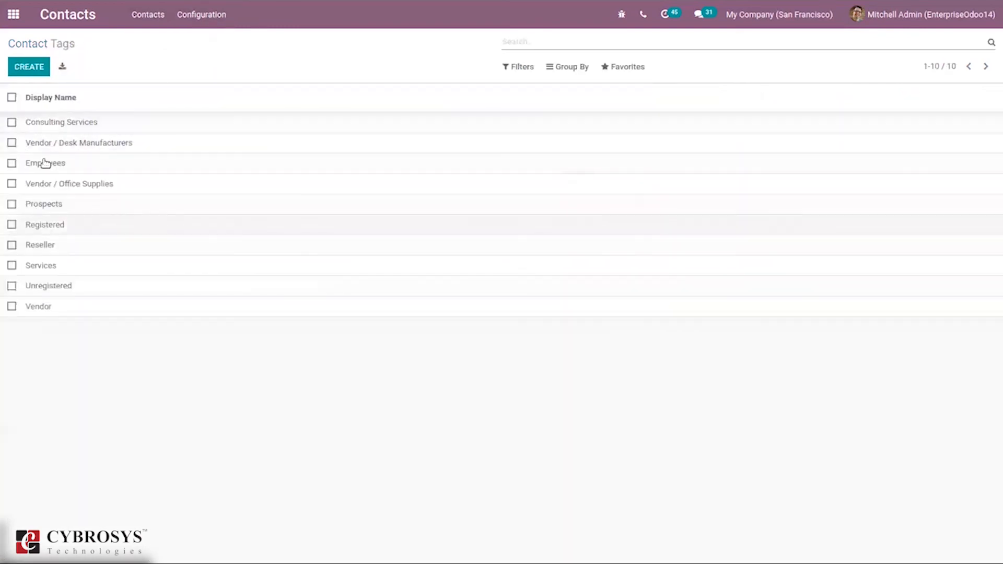
click(215, 7)
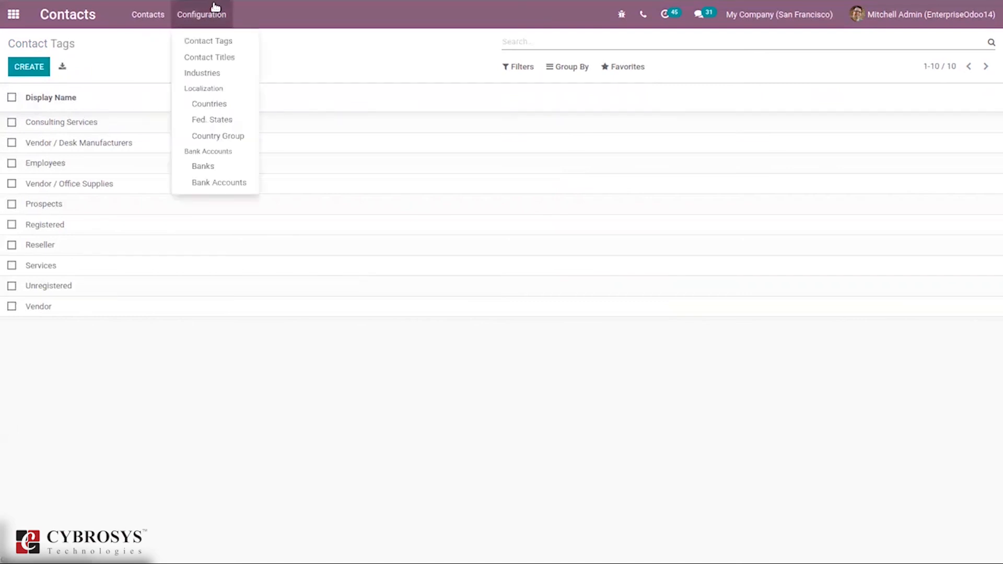
click(227, 58)
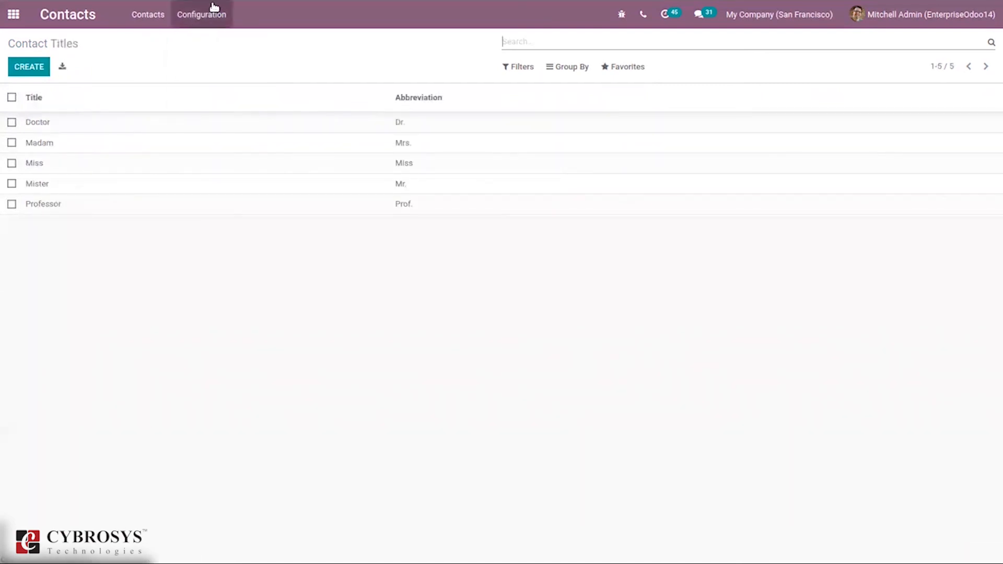
click(207, 23)
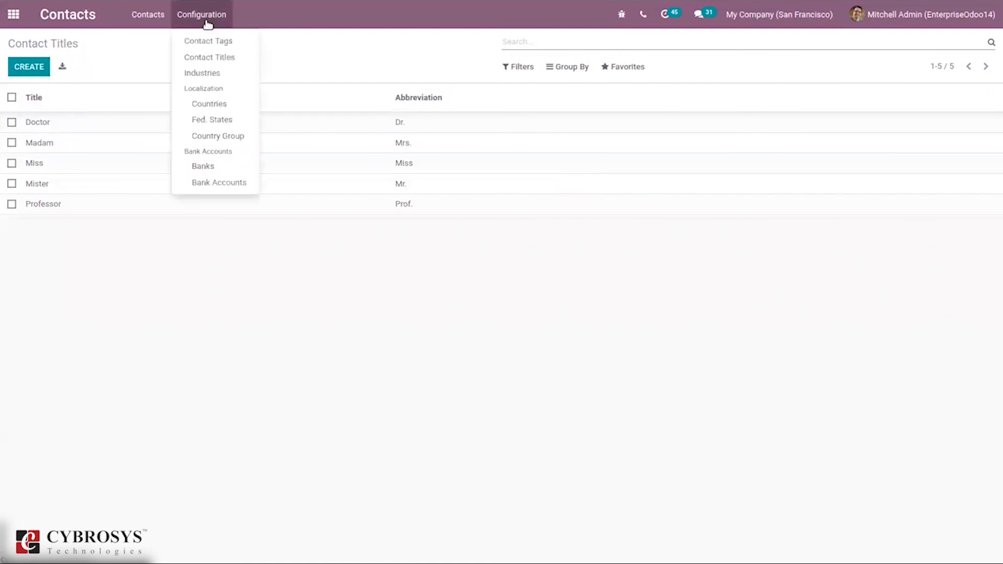
click(220, 75)
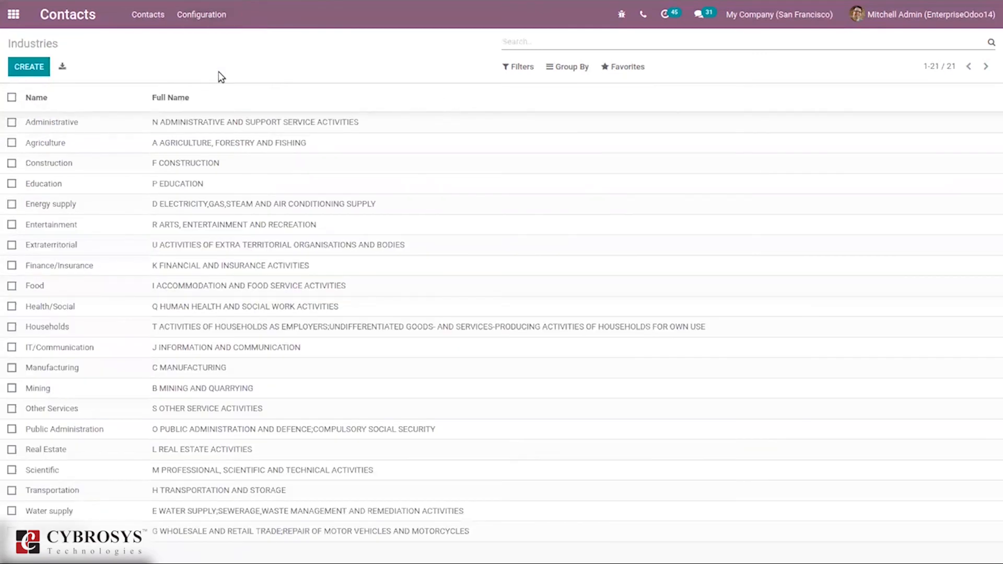
click(207, 13)
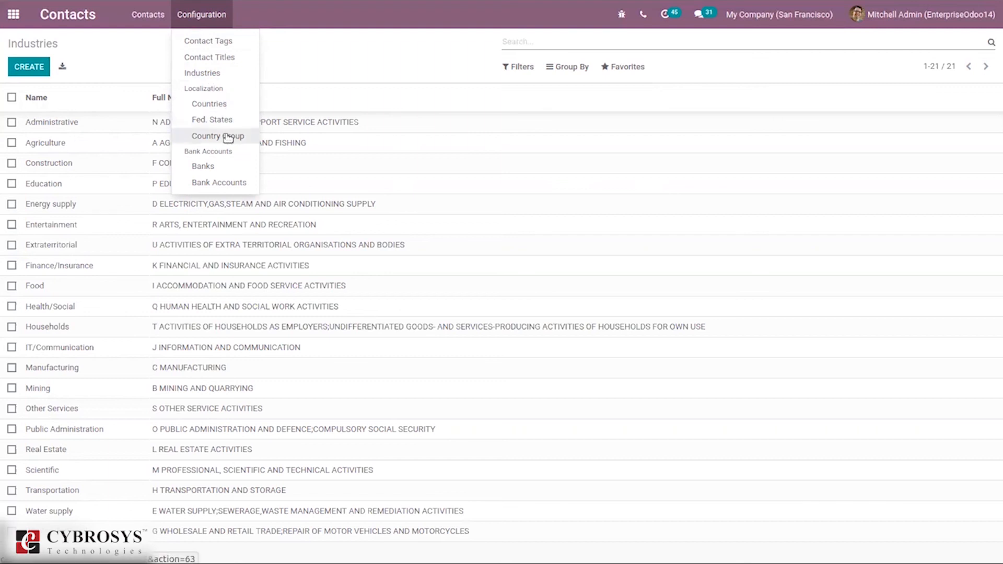
click(221, 104)
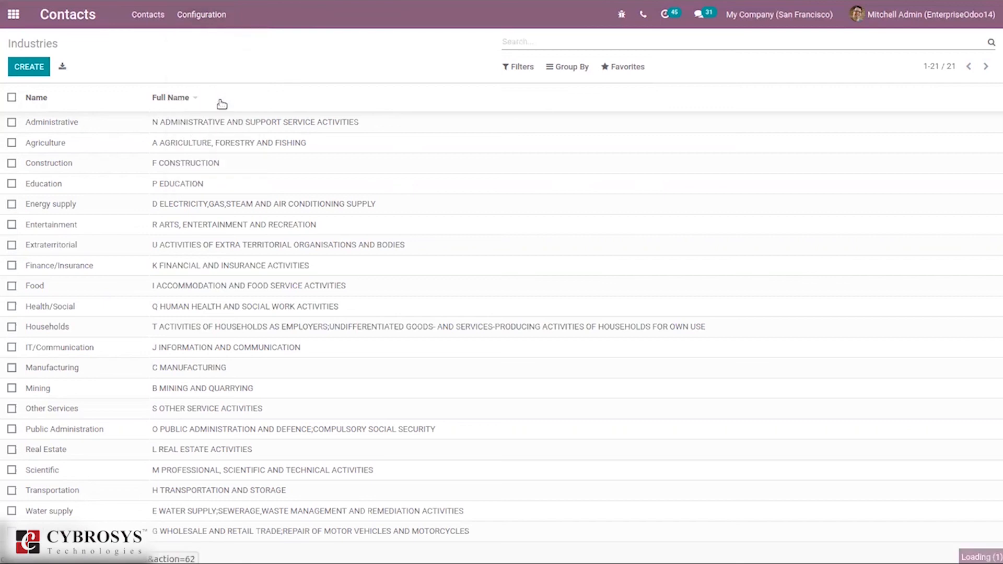
Step: Review the Afghanistan country record, the federal states list and the country groups list
click(200, 15)
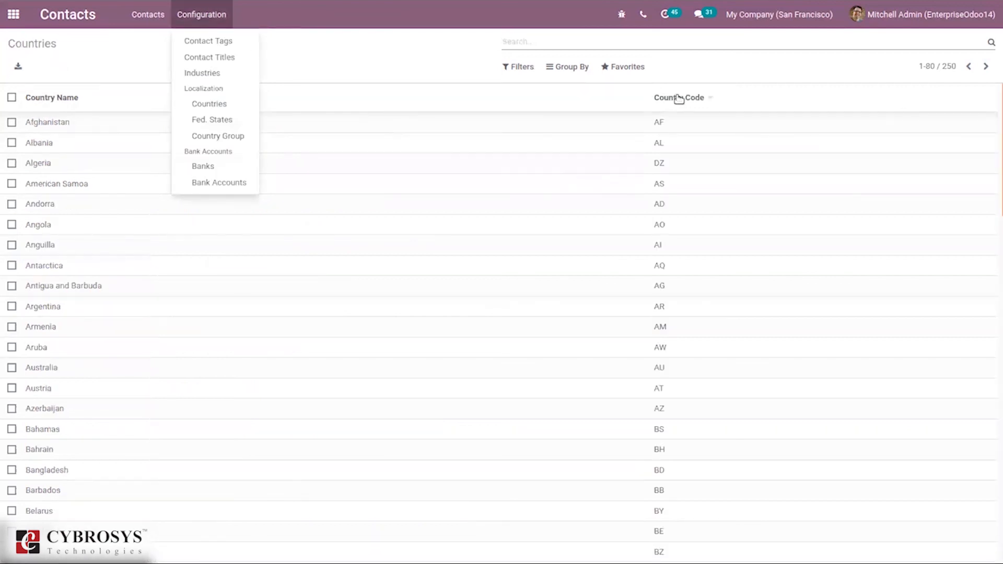
click(468, 126)
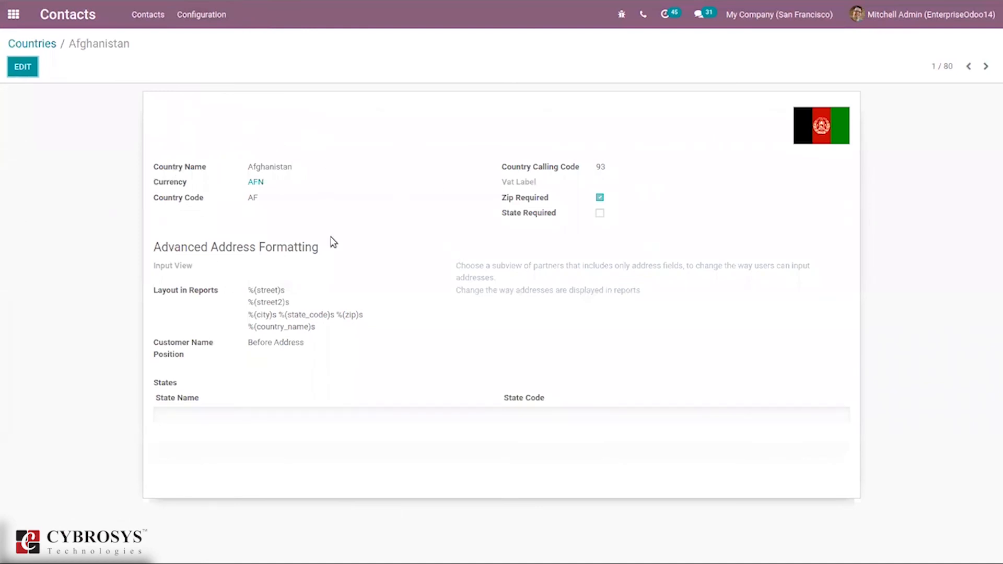
click(51, 44)
click(199, 14)
click(243, 121)
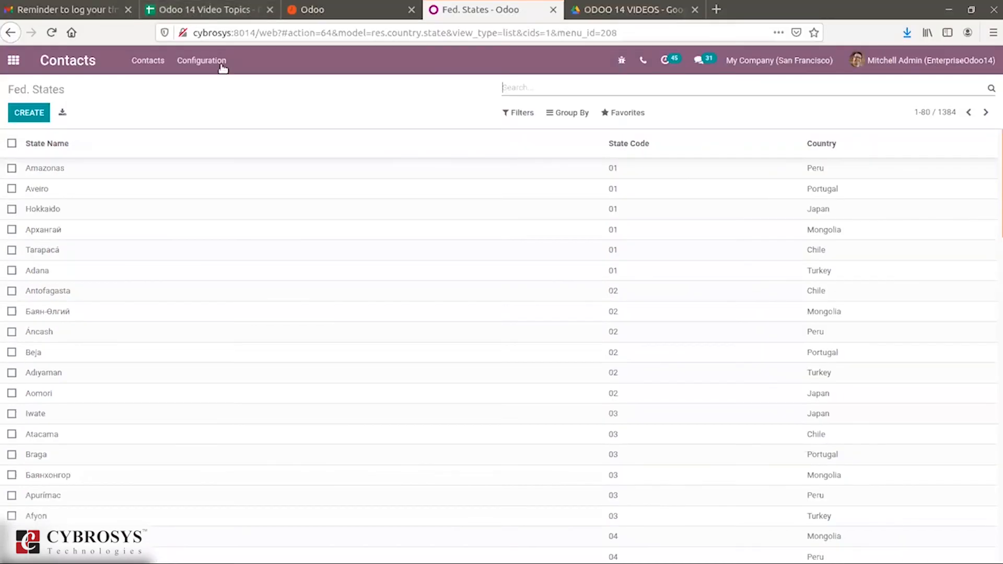
click(222, 68)
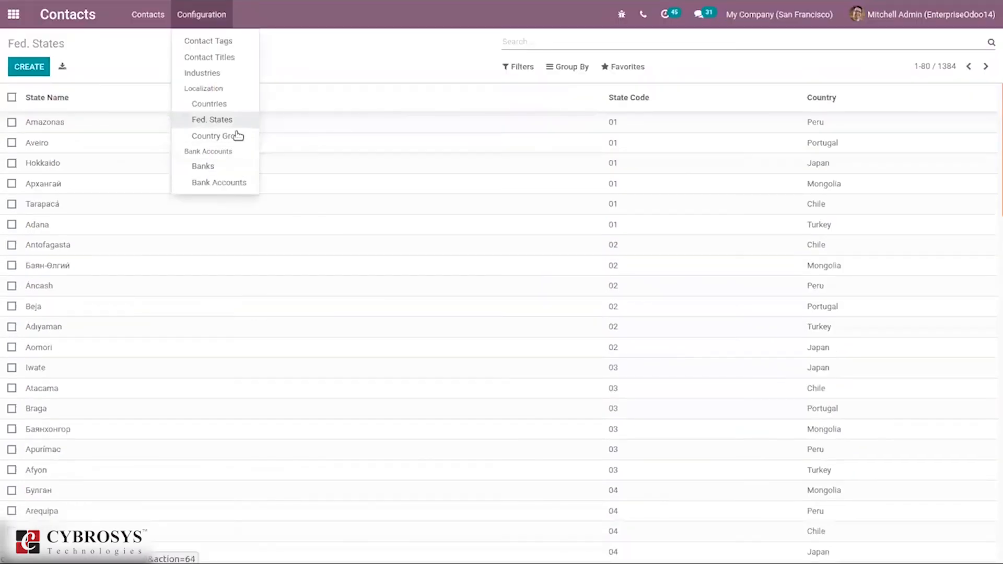
click(238, 137)
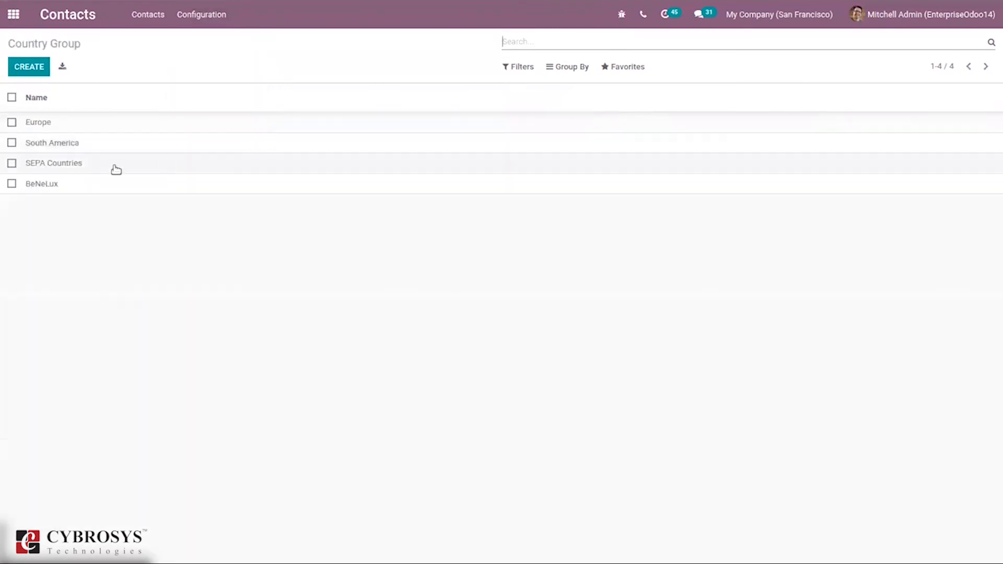
Step: Look through the configured banks and view the BNP Paribas bank record
click(203, 17)
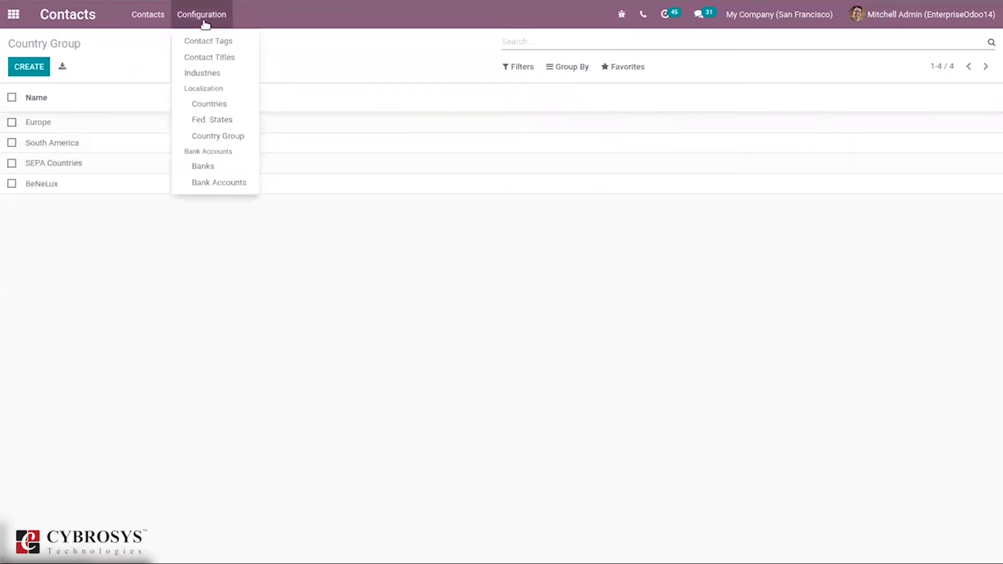
click(226, 165)
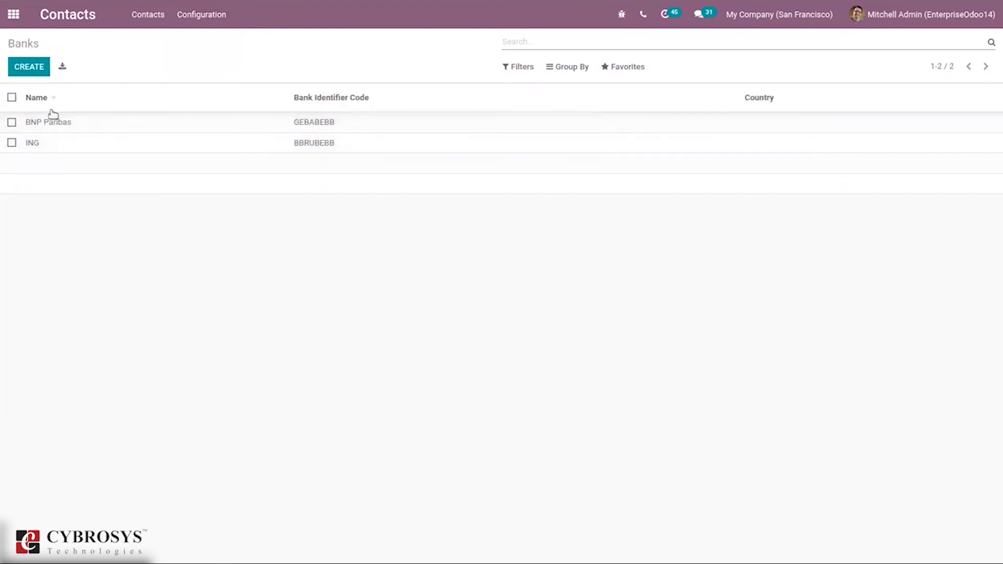
click(354, 123)
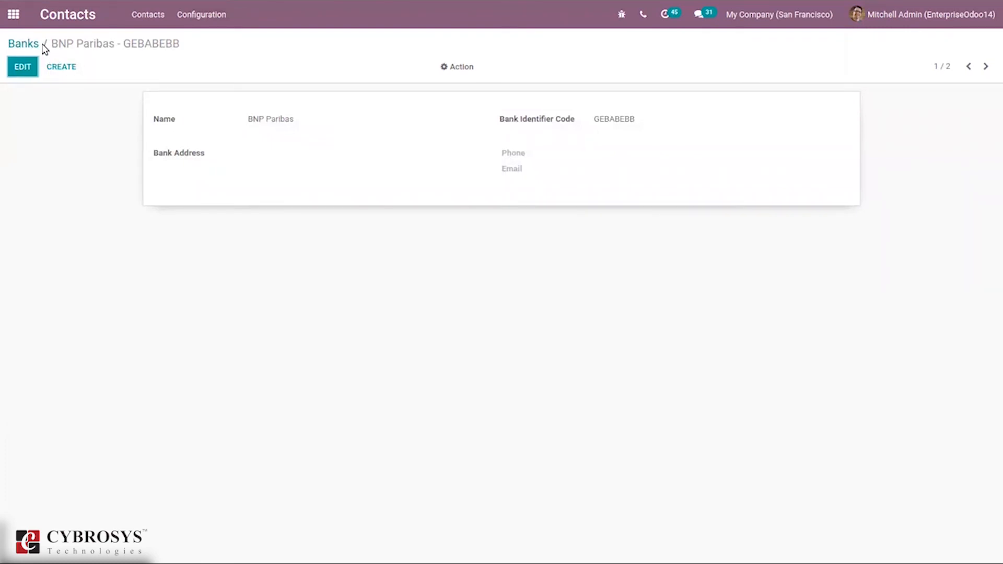
click(15, 44)
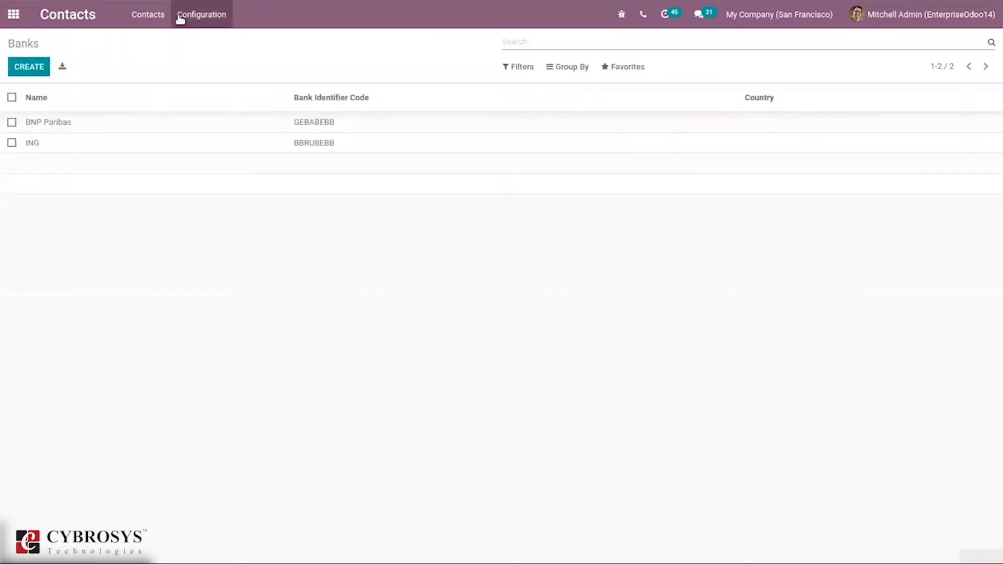
Step: Open the first record in the bank accounts list for editing and set its currency to CAD
click(212, 16)
click(222, 182)
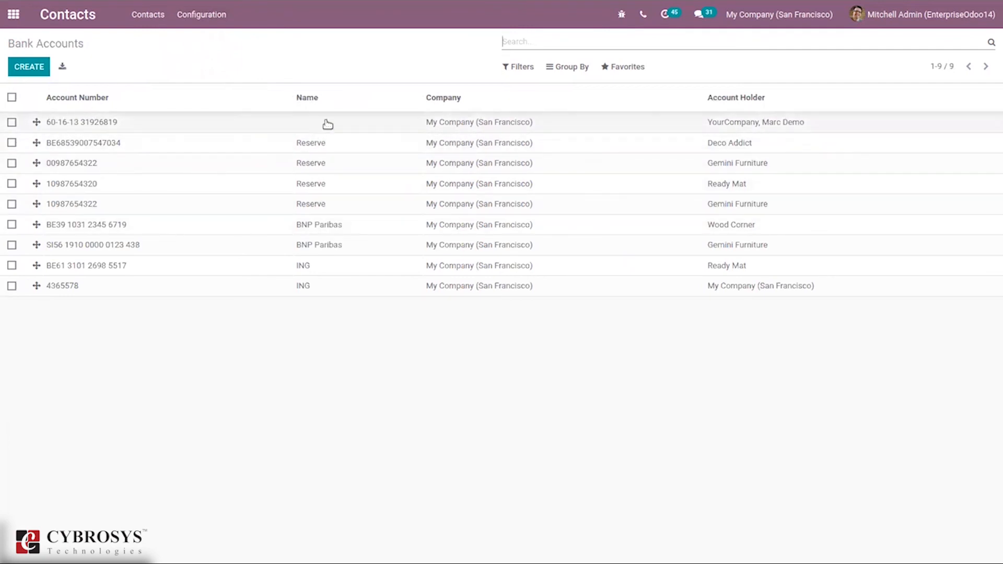
click(269, 124)
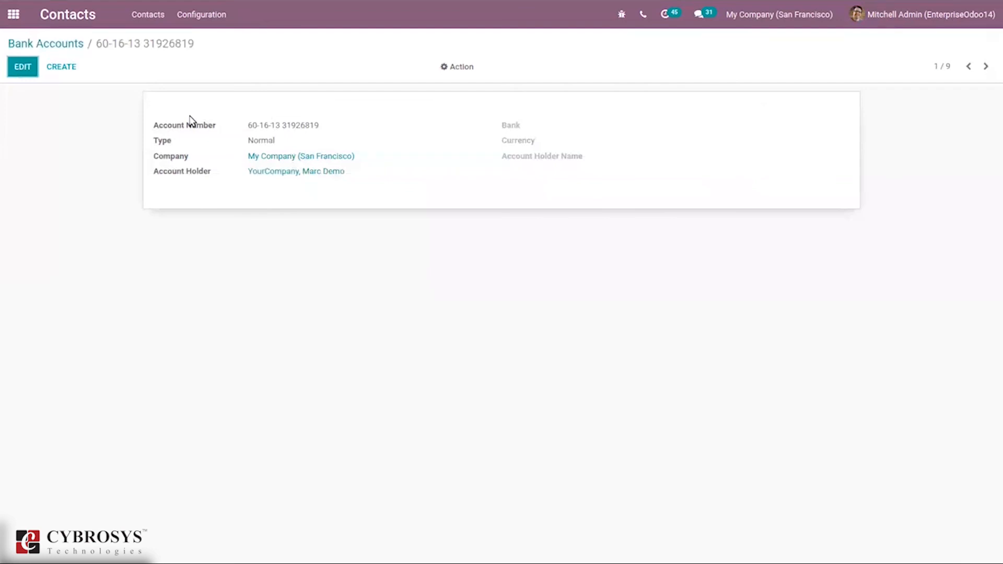
click(22, 66)
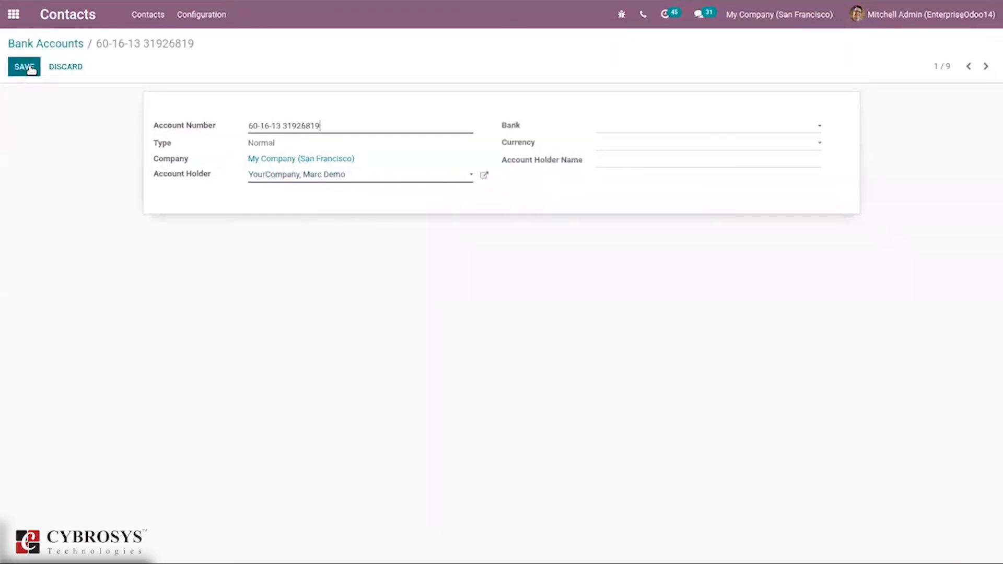
click(627, 148)
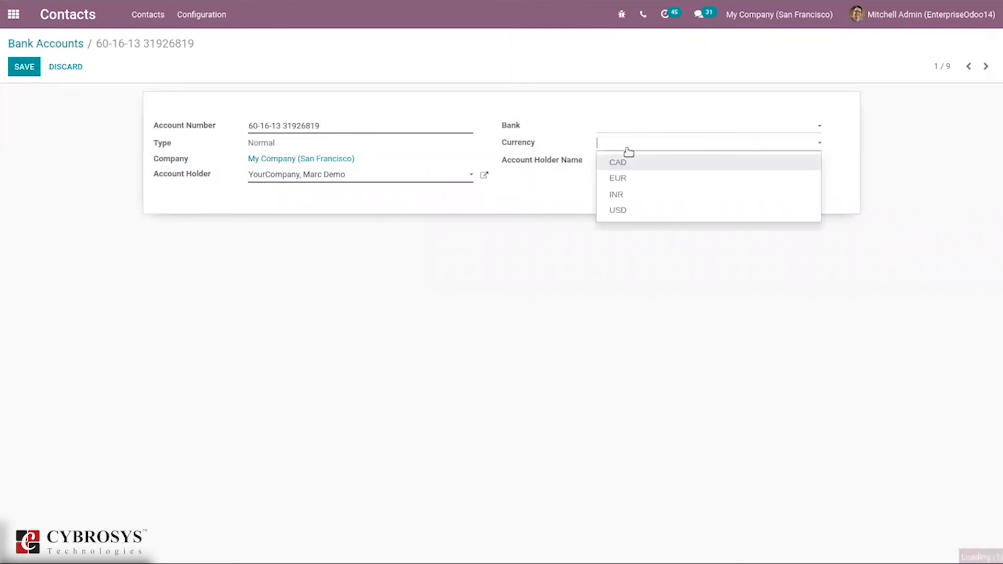
click(638, 164)
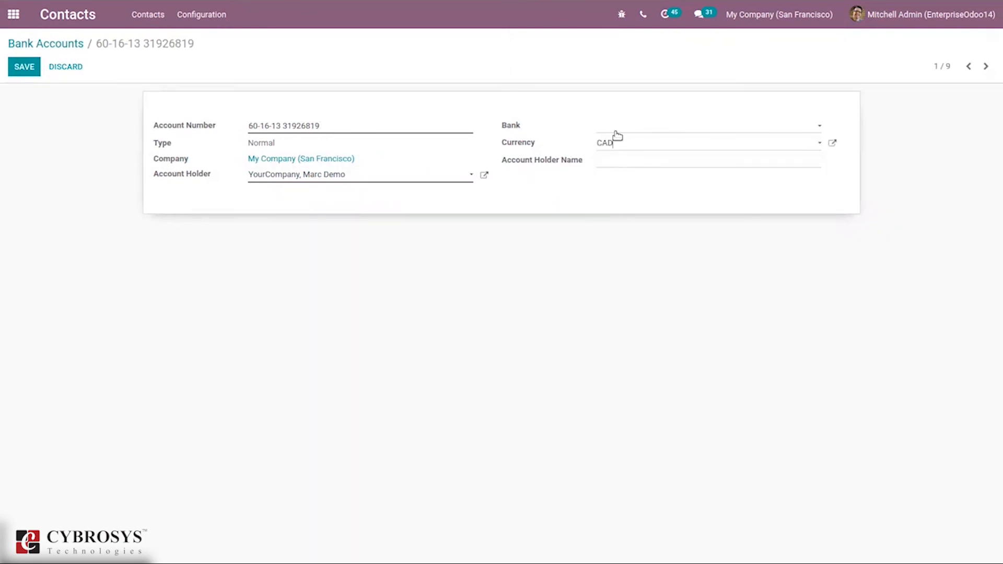
Step: Check the available banks without choosing one, save the bank account and return to the bank accounts list
click(616, 134)
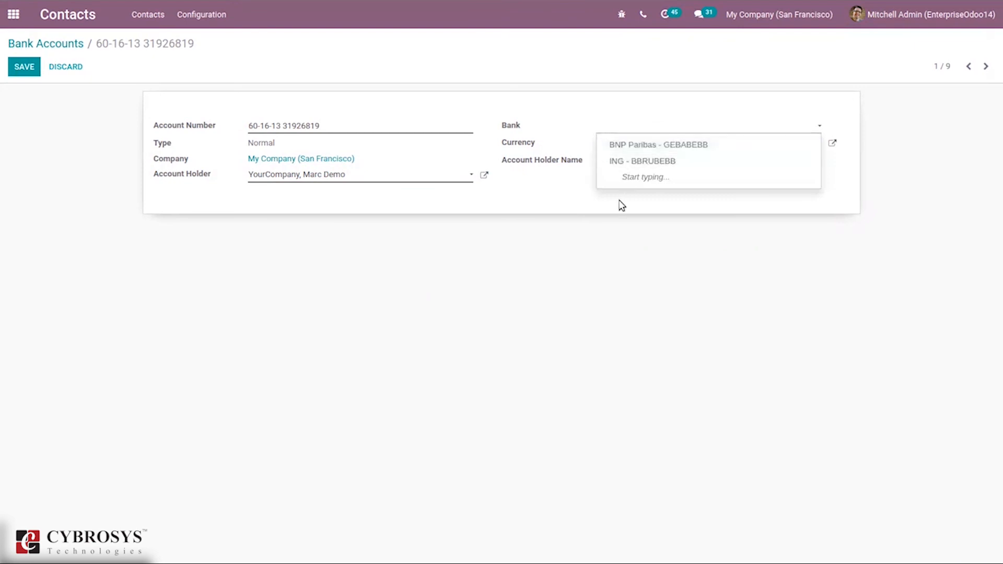
click(574, 215)
click(29, 67)
click(57, 43)
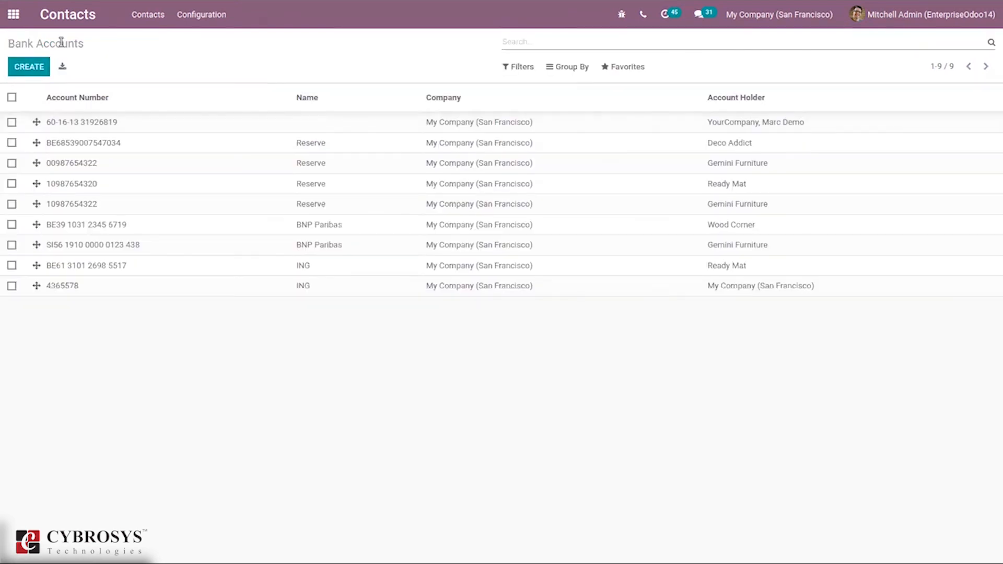